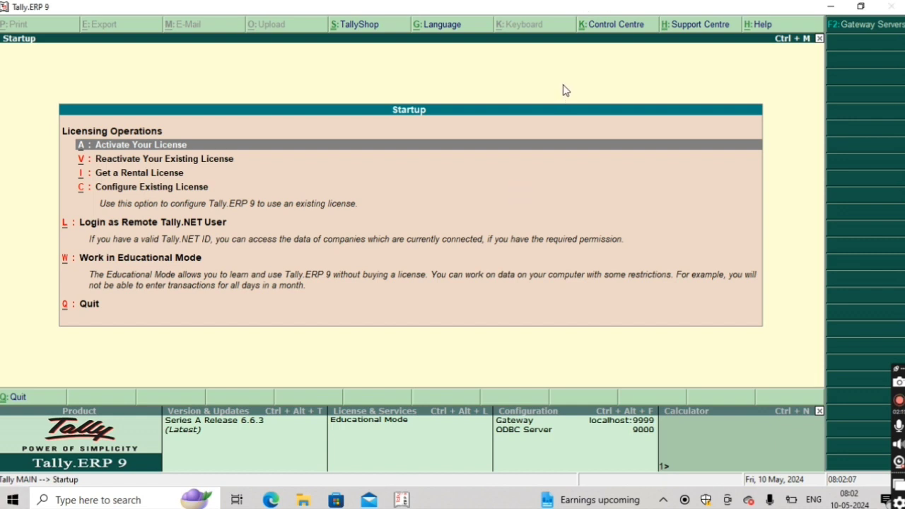
# - Start working in Educational Mode from the startup licensing options
pyautogui.press('Down')
pyautogui.press('Down')
pyautogui.press('Down')
pyautogui.press('Down')
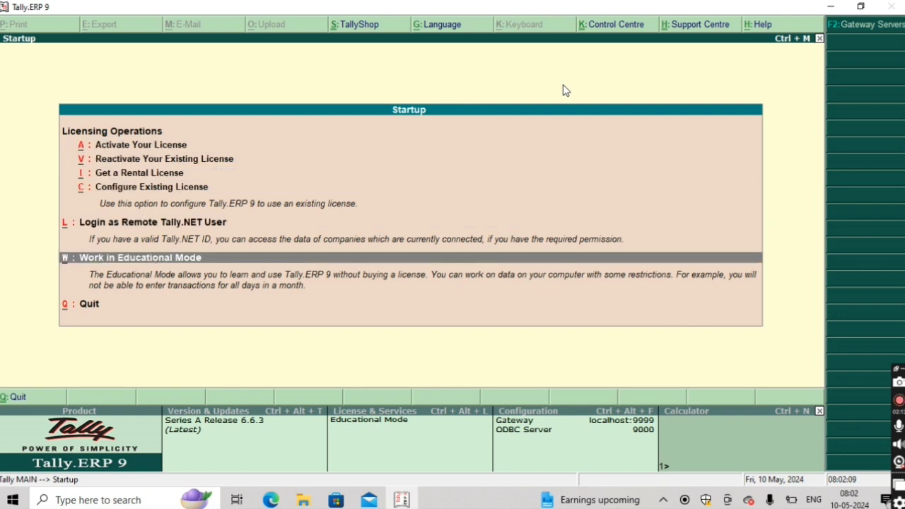
pyautogui.press('Return')
# - Open accounting voucher entry and switch to a new Sales voucher
pyautogui.press('Down')
pyautogui.press('Down')
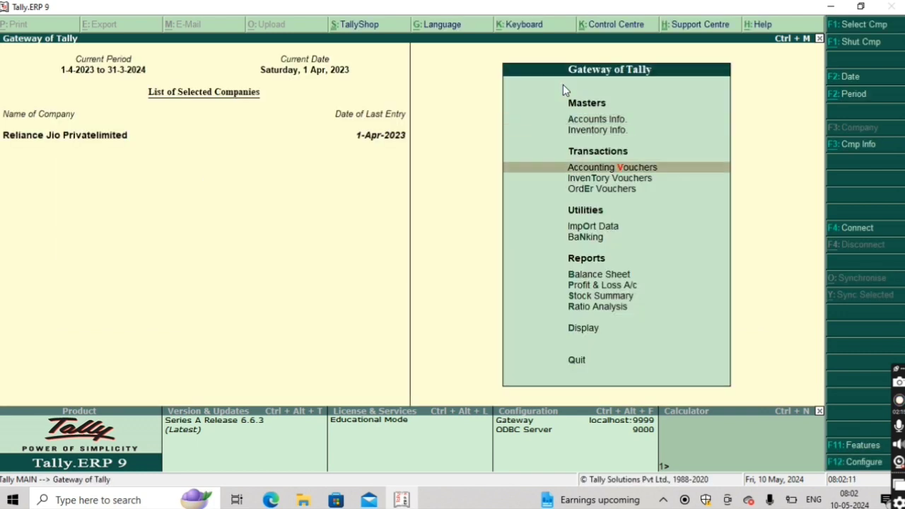
pyautogui.press('Return')
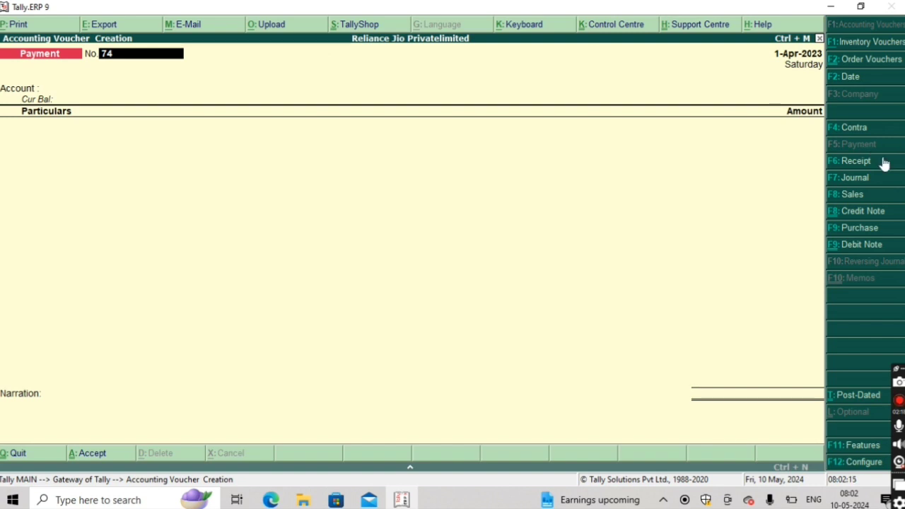
pyautogui.click(843, 193)
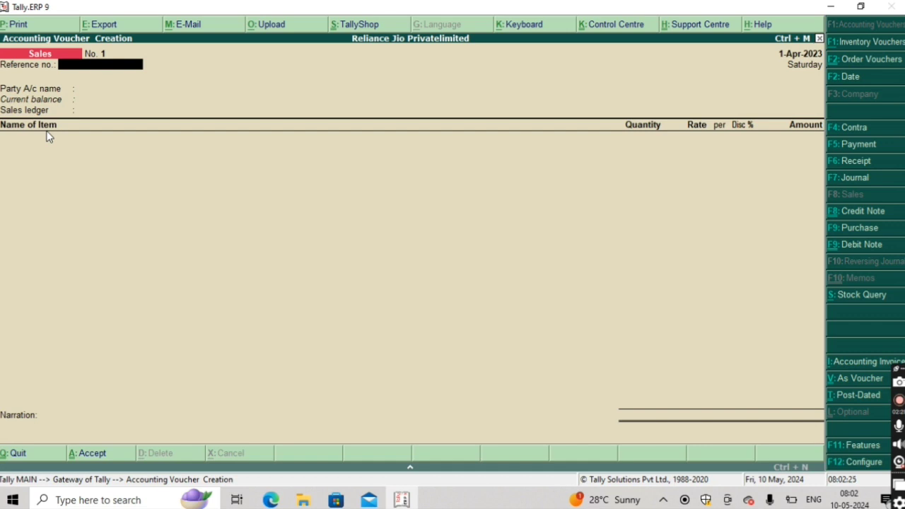
# - Leave the reference number empty and create the customer's ledger under Sundry Debtors as the voucher's party account
pyautogui.press('Return')
pyautogui.hotkey('alt', 'c')
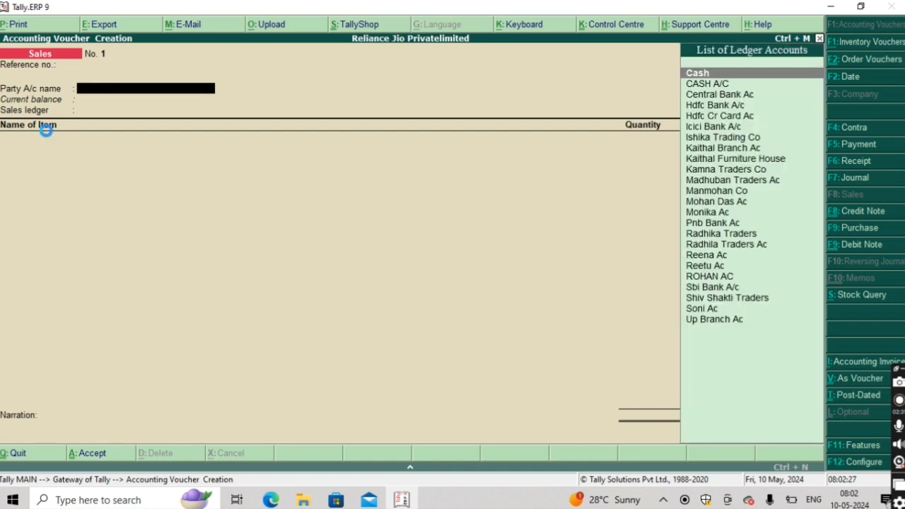
pyautogui.write('Reena')
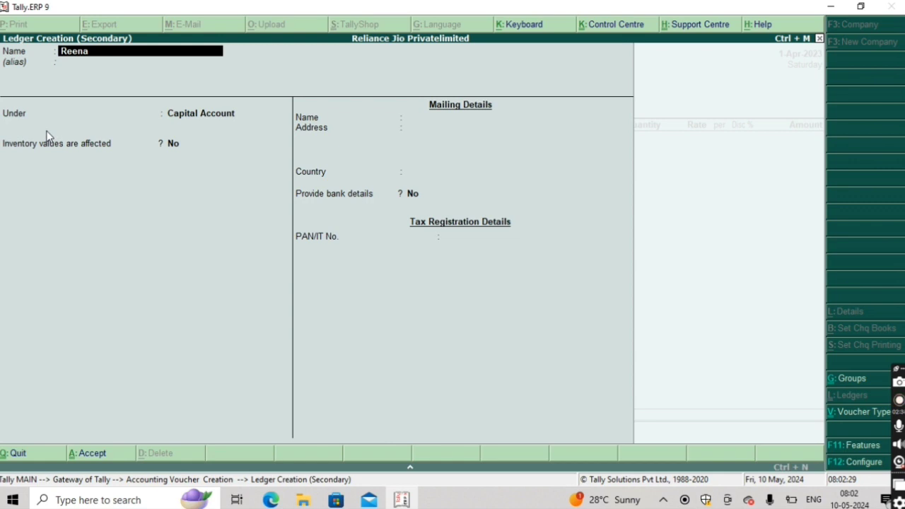
pyautogui.write(' Khurana Ac')
pyautogui.press('Return')
pyautogui.press('Return')
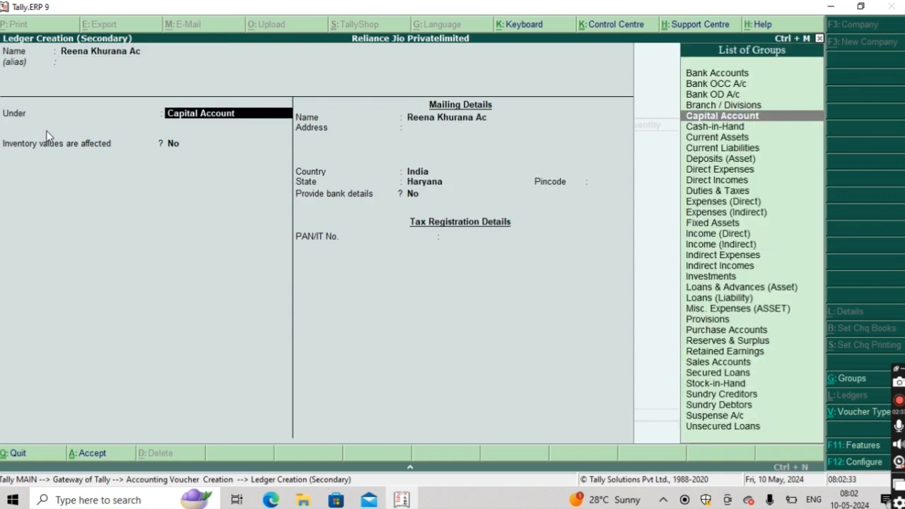
pyautogui.write('Sundry d')
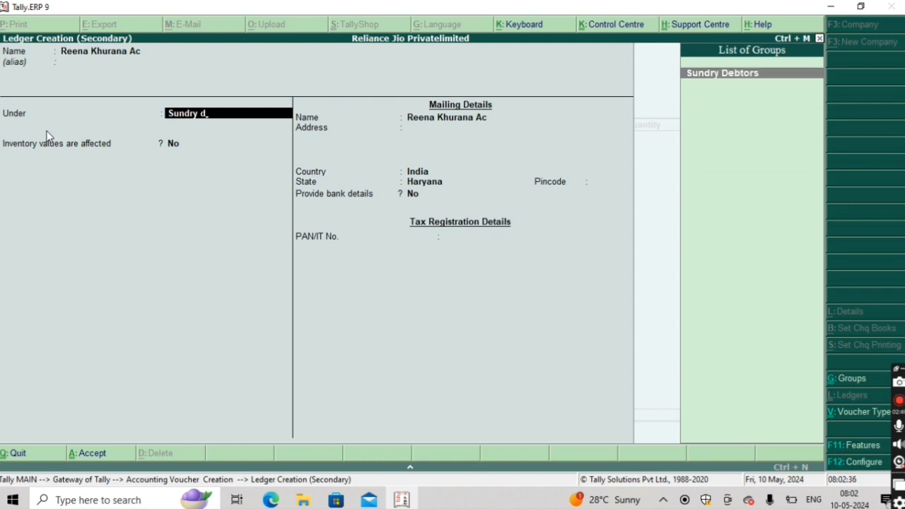
pyautogui.press('Return')
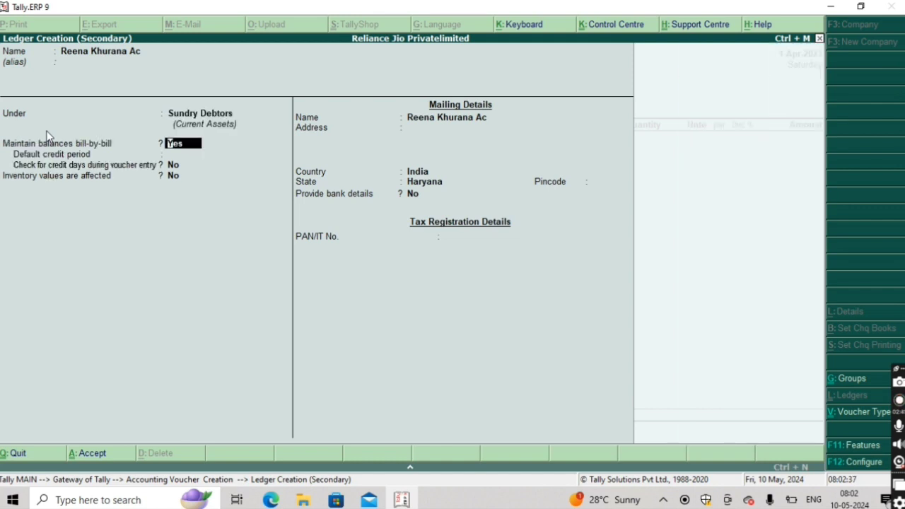
pyautogui.hotkey('ctrl', 'a')
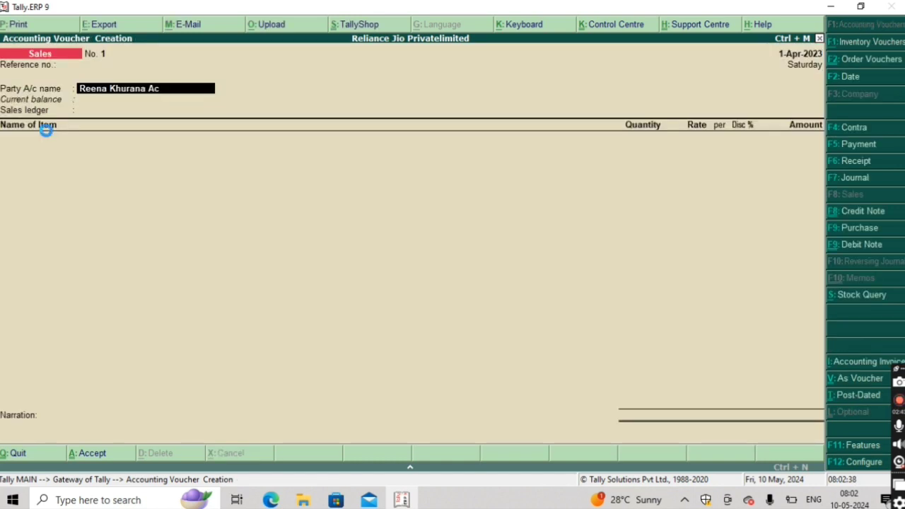
# - Accept the party with its default party details and choose Sales Ac as the sales ledger
pyautogui.press('Return')
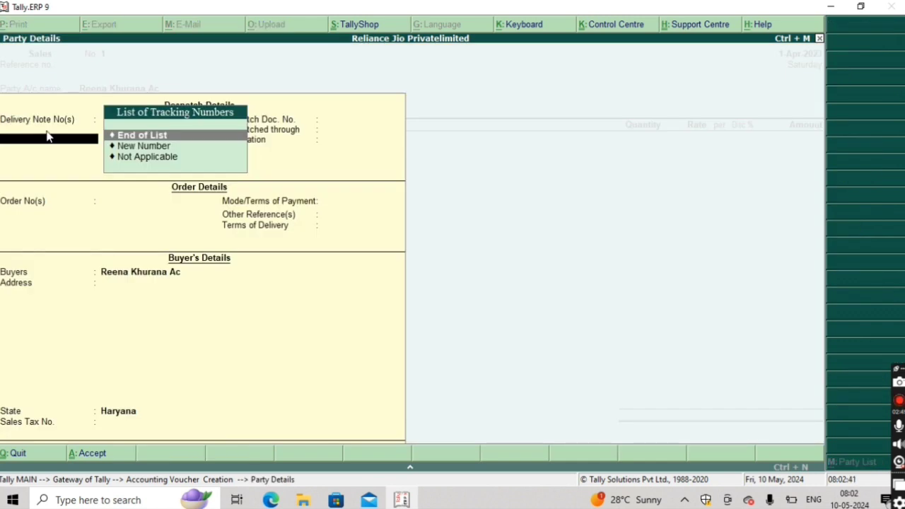
pyautogui.hotkey('ctrl', 'a')
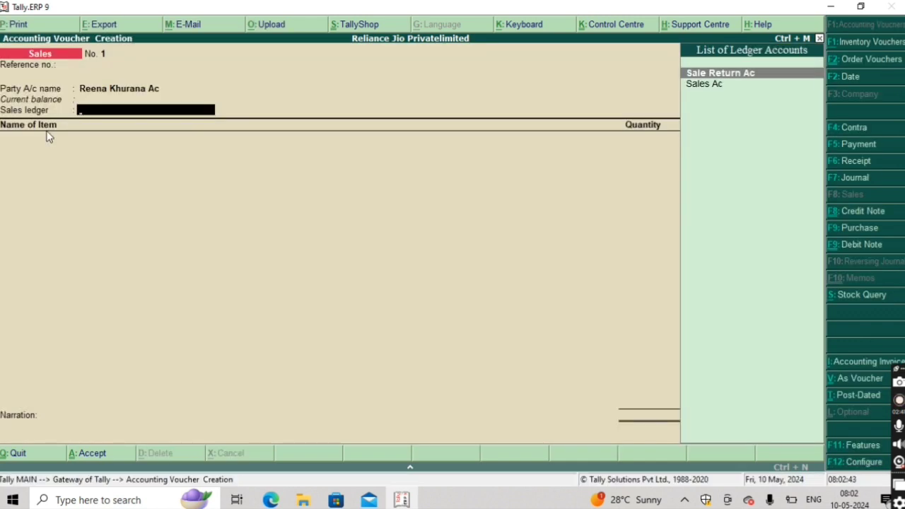
pyautogui.press('Down')
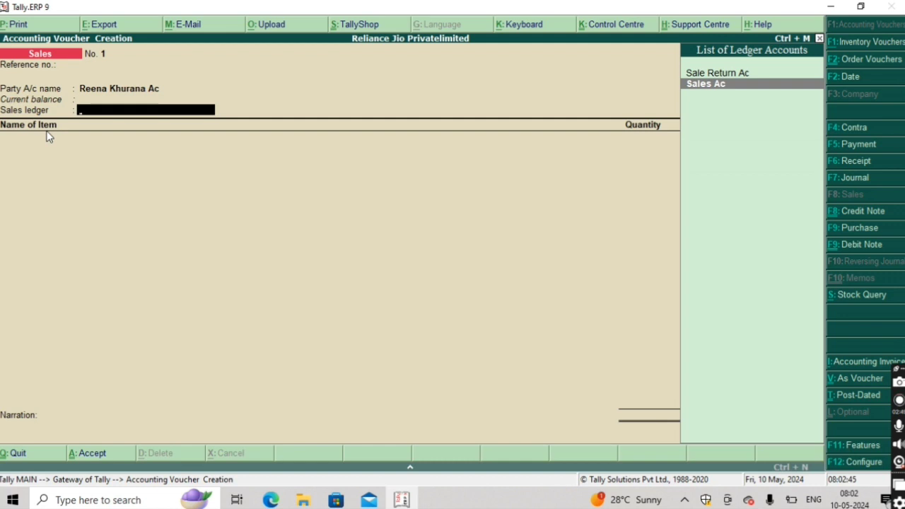
pyautogui.press('Return')
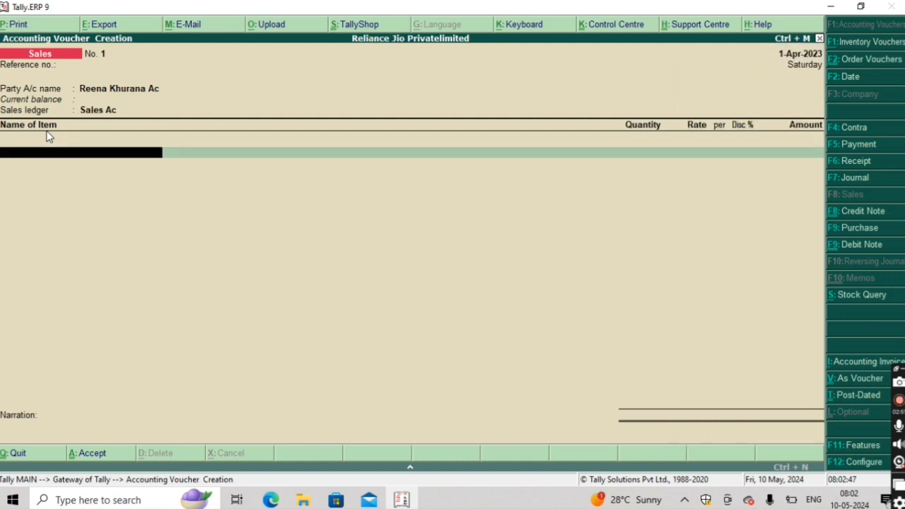
# - Create the stock item Registers under Primary with pcs as its unit, and use it as the first item line
pyautogui.click(46, 130)
pyautogui.hotkey('alt', 'c')
pyautogui.write('Registers')
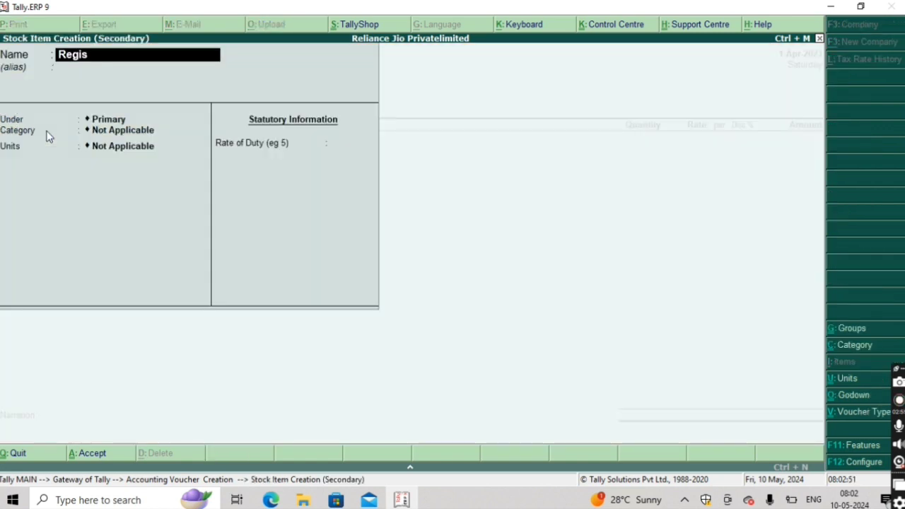
pyautogui.press('Return')
pyautogui.press('Return')
pyautogui.press('Return')
pyautogui.press('Return')
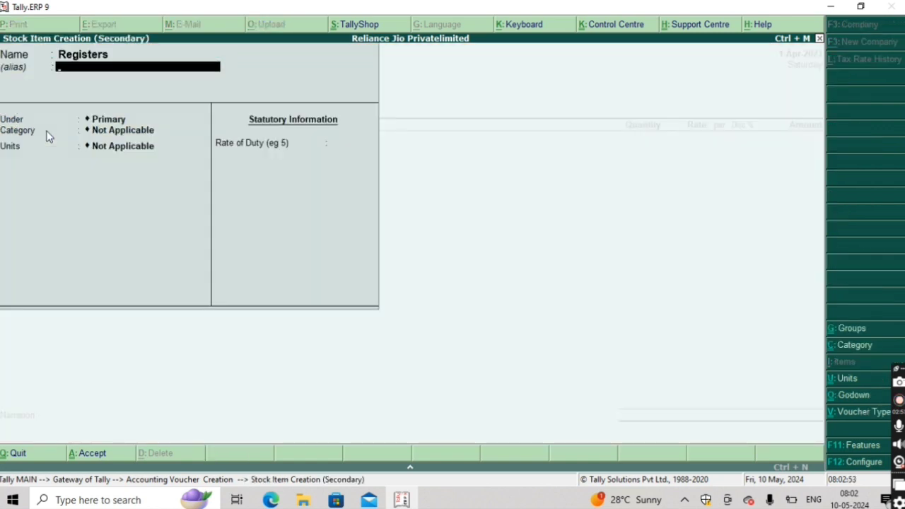
pyautogui.write('pcs')
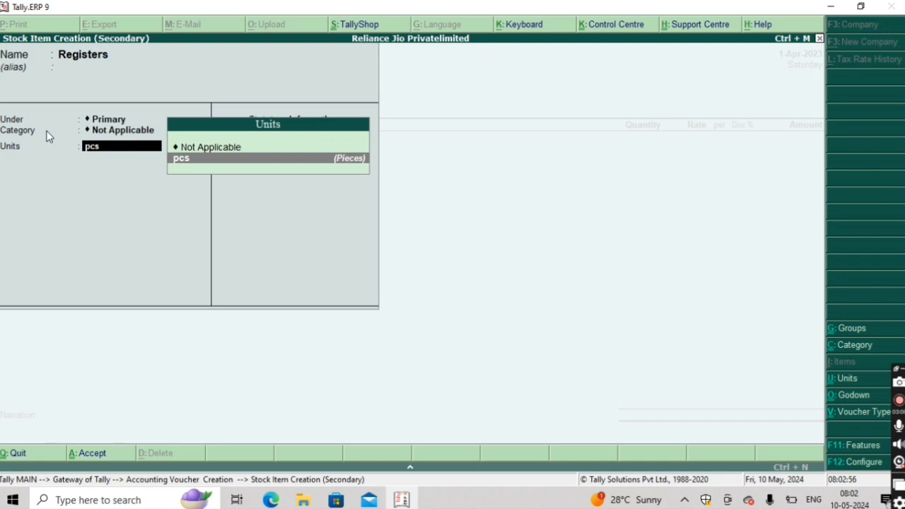
pyautogui.press('Return')
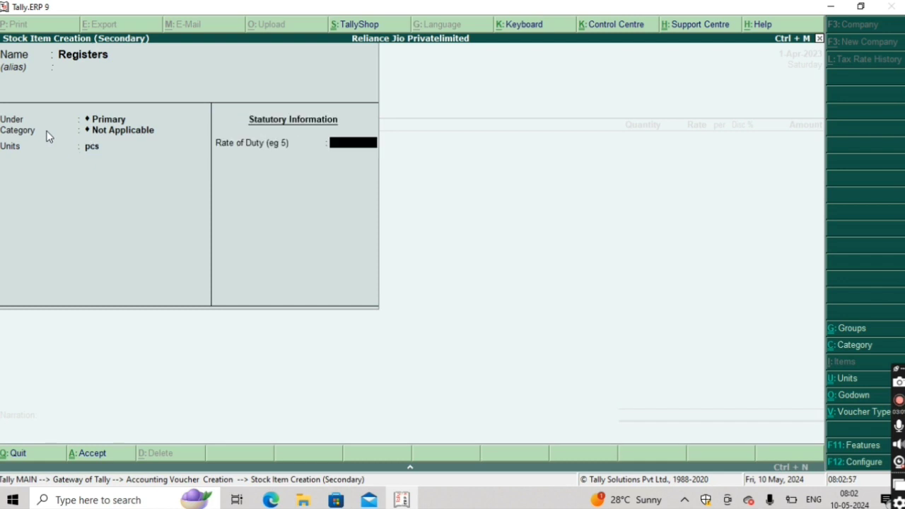
pyautogui.press('Return')
pyautogui.press('Return')
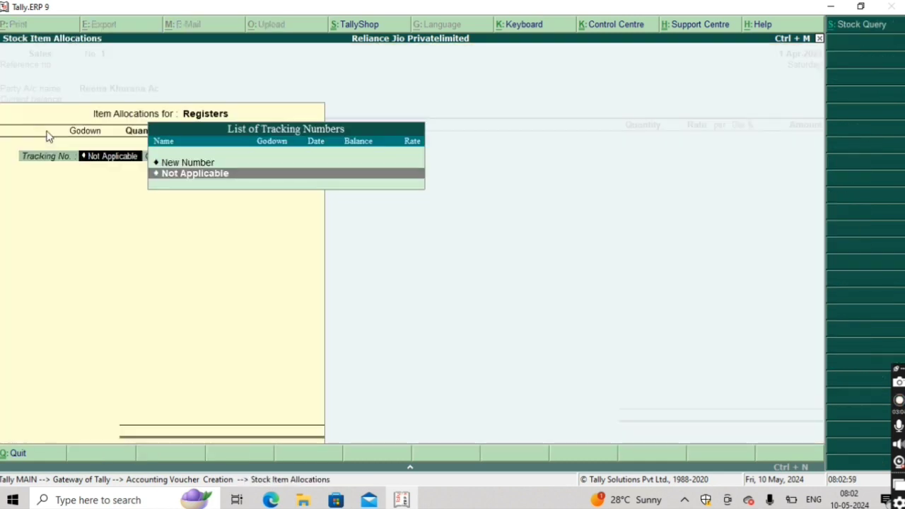
# - Allocate 6 pcs of Registers to Main Location, with tracking and order numbers set to Not Applicable
pyautogui.press('Return')
pyautogui.press('Return')
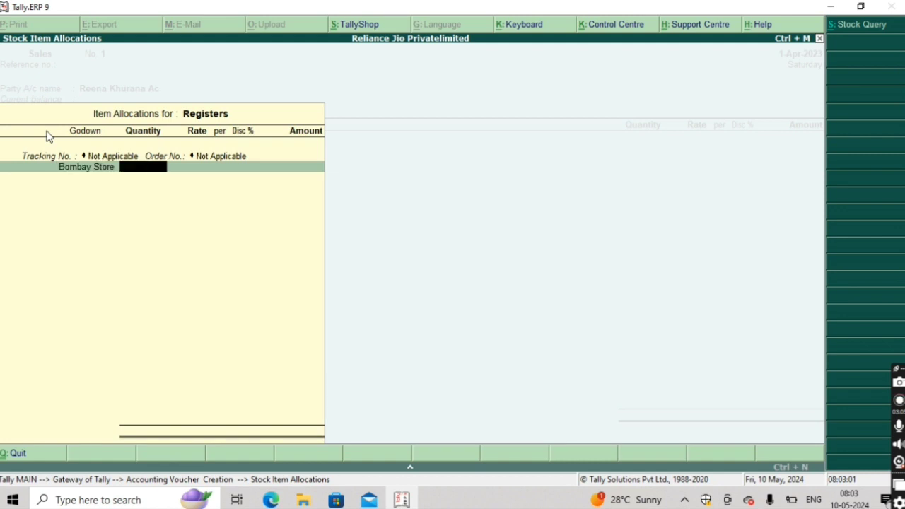
pyautogui.write('m')
pyautogui.press('Return')
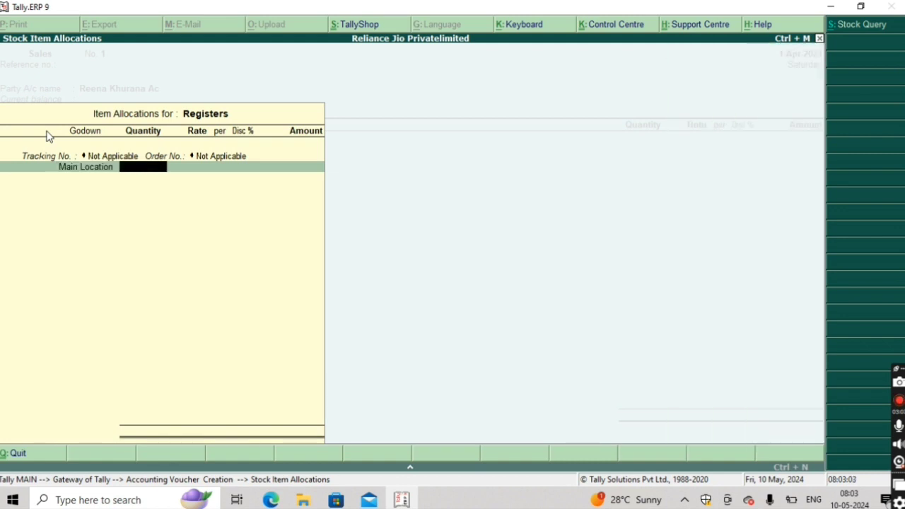
pyautogui.write('6')
pyautogui.press('Return')
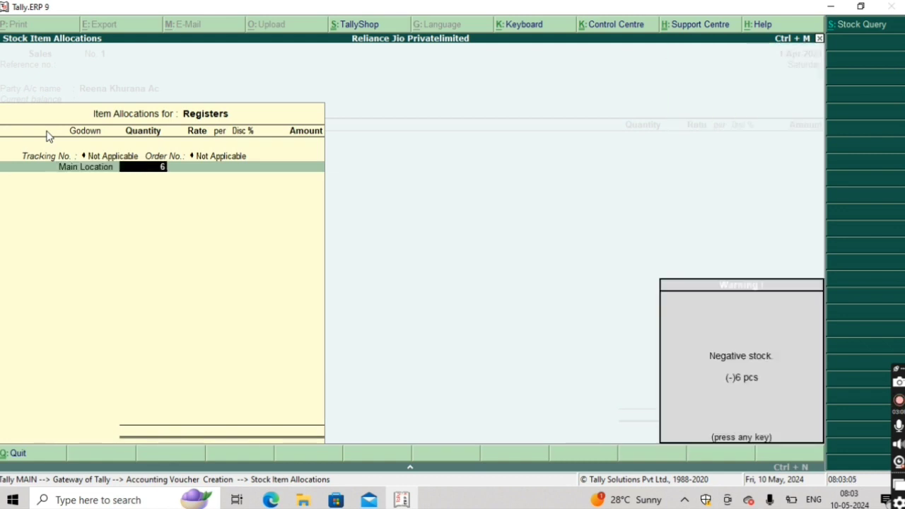
pyautogui.press('Return')
# - Set the Registers rate to 250 per pcs with a 4% discount and complete the item line
pyautogui.write('250')
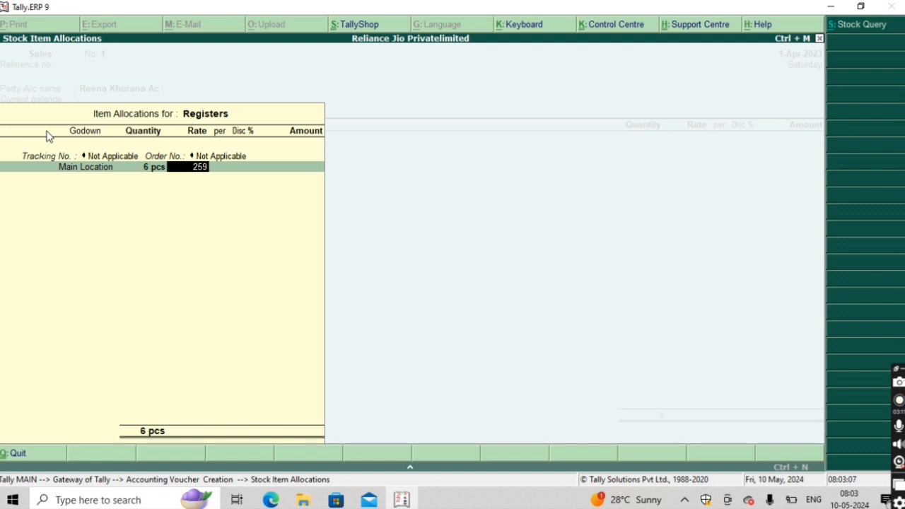
pyautogui.press('Return')
pyautogui.press('Return')
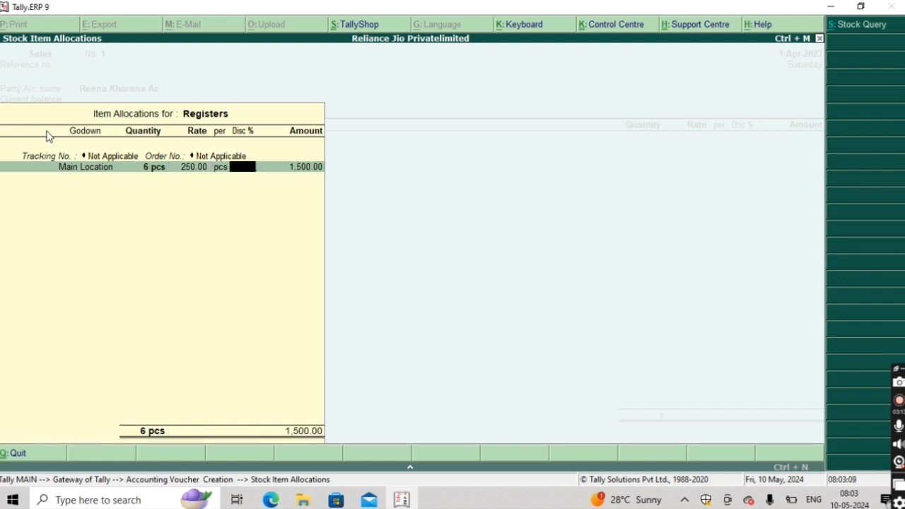
pyautogui.write('4')
pyautogui.press('Return')
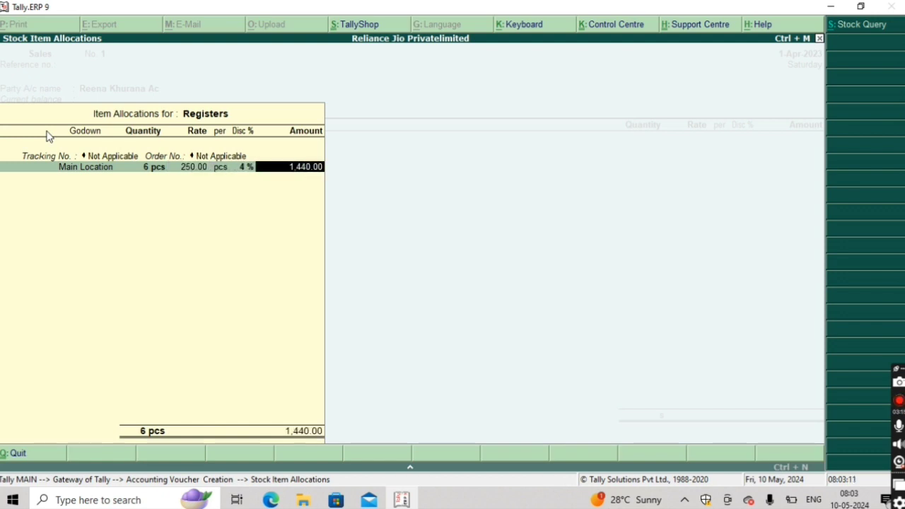
pyautogui.press('Return')
pyautogui.press('Return')
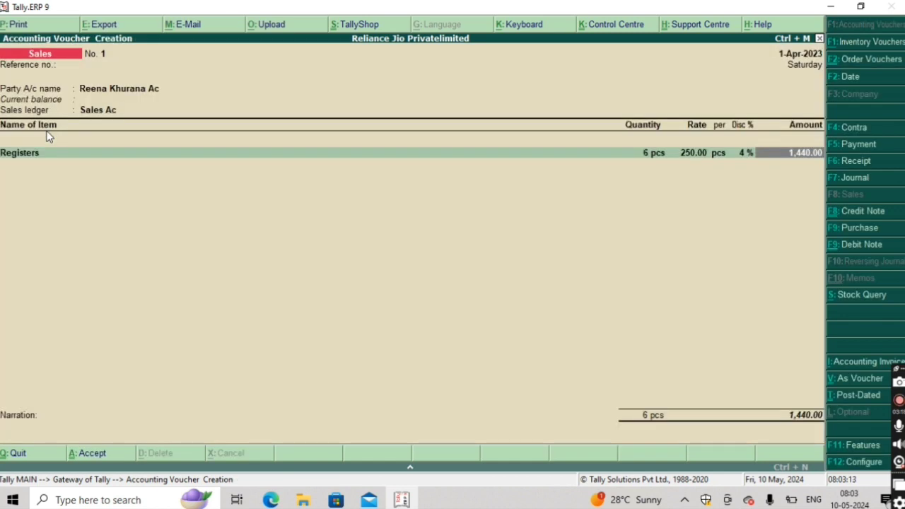
pyautogui.press('Return')
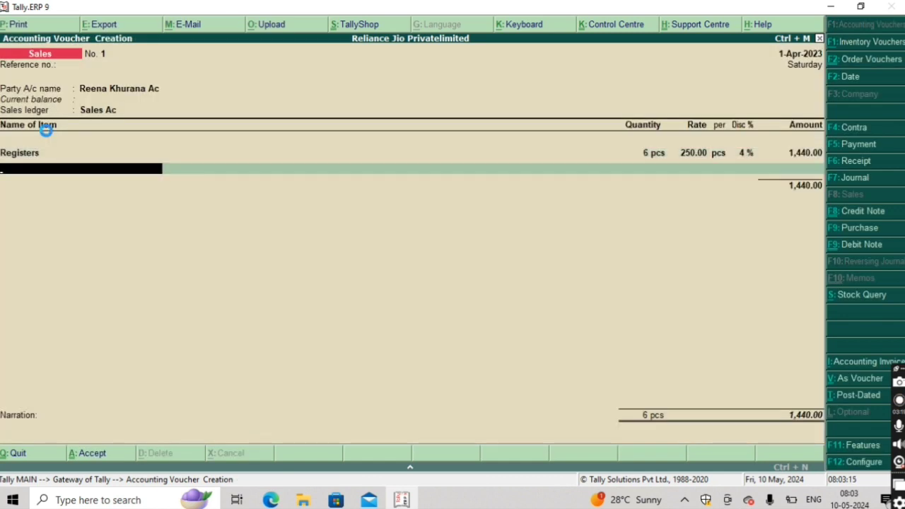
# - Begin creating a second stock item named Markers, keeping the group as Primary and the category as Not Applicable
pyautogui.hotkey('alt', 'c')
pyautogui.write('Markers')
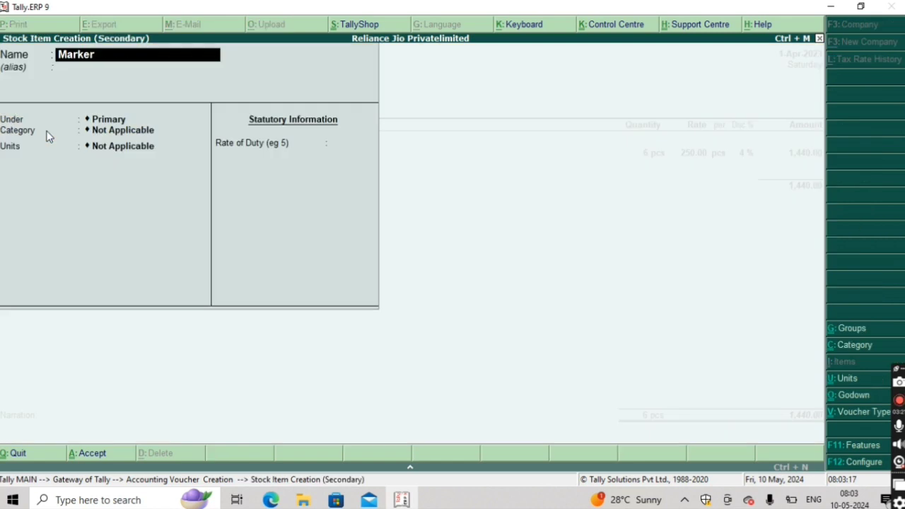
pyautogui.press('Return')
pyautogui.press('Return')
pyautogui.press('Return')
pyautogui.press('Return')
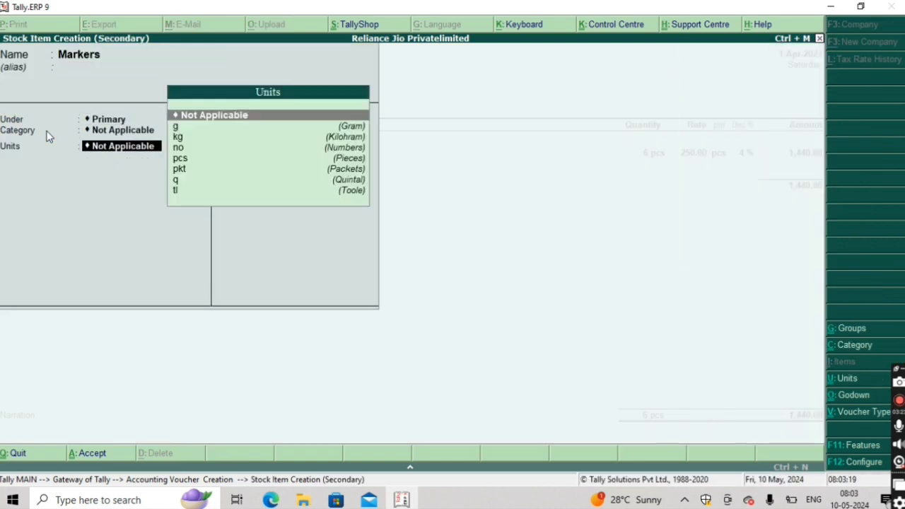
pyautogui.press('Down')
pyautogui.press('Down')
pyautogui.press('Down')
pyautogui.press('Down')
pyautogui.press('Down')
pyautogui.press('Down')
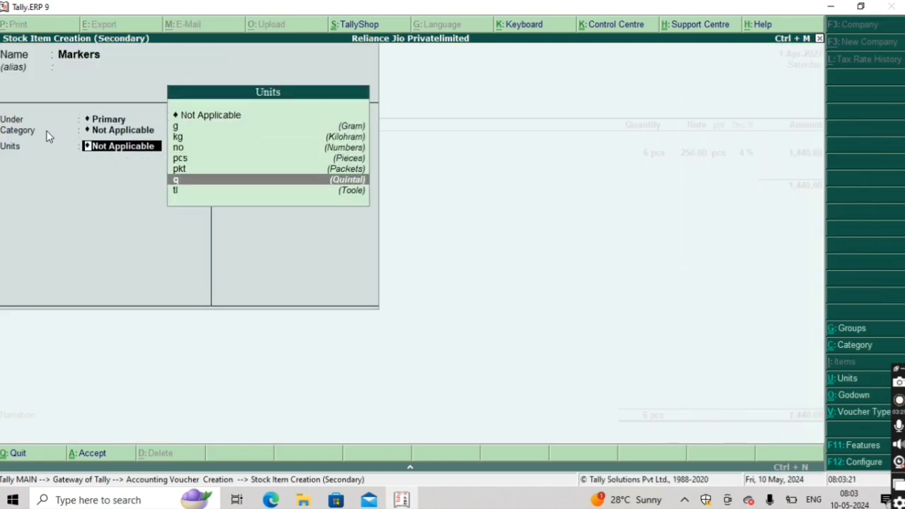
pyautogui.press('Up')
pyautogui.press('Up')
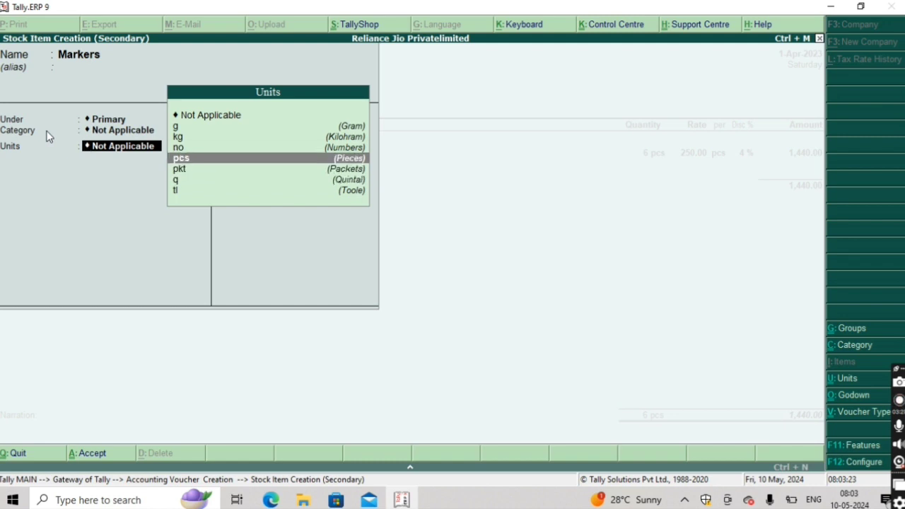
pyautogui.press('Escape')
pyautogui.press('n')
pyautogui.press('Return')
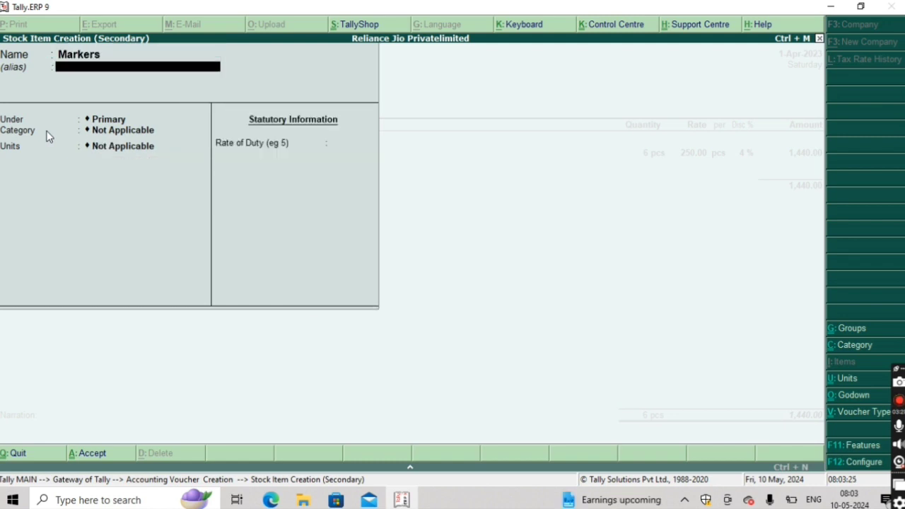
# - Set the Markers stock item's unit to pcs, leave the rate of duty empty, and save the item
pyautogui.press('Return')
pyautogui.press('Return')
pyautogui.press('Return')
pyautogui.press('Down')
pyautogui.press('Down')
pyautogui.press('Down')
pyautogui.press('Down')
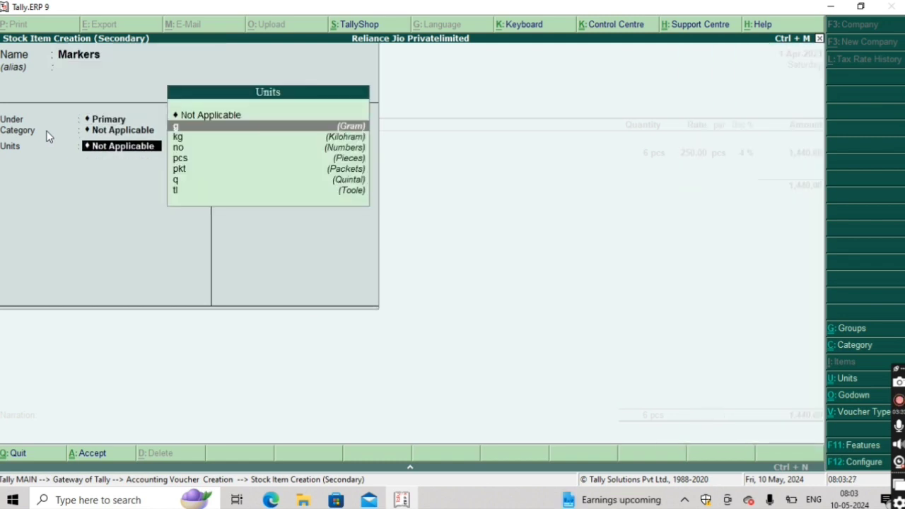
pyautogui.press('Return')
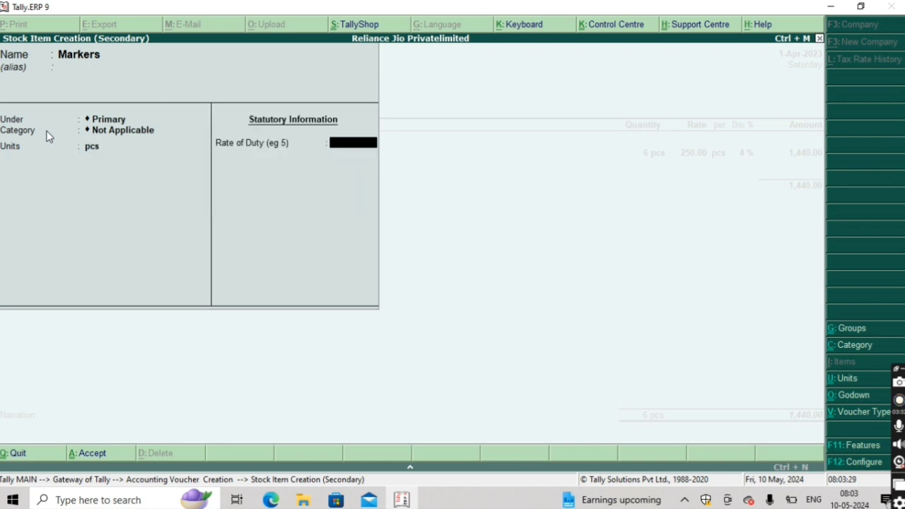
pyautogui.press('Return')
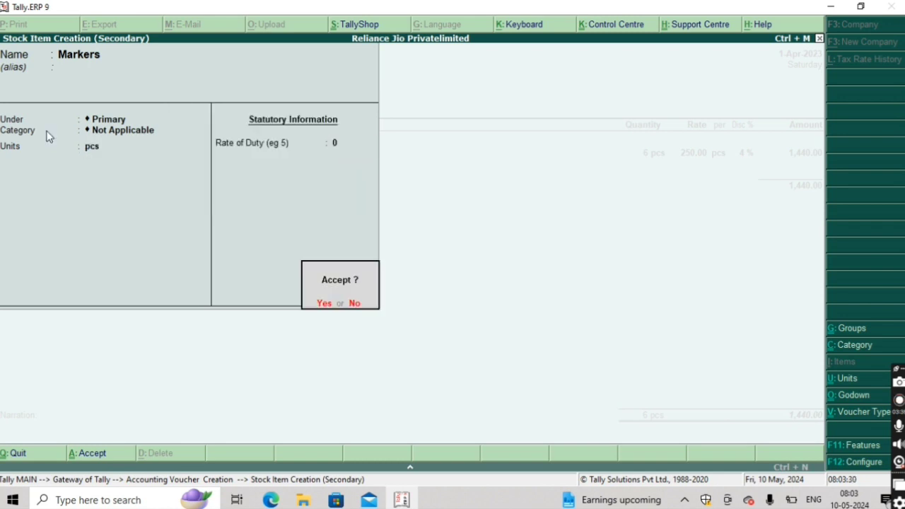
pyautogui.press('Return')
# - Allocate 12 pcs of Markers to Main Location, with tracking and order numbers set to Not Applicable
pyautogui.press('Return')
pyautogui.press('Return')
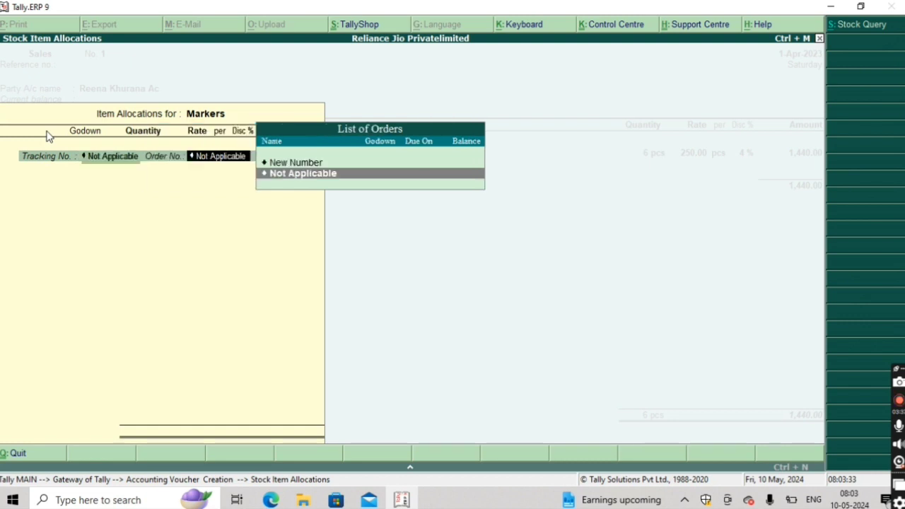
pyautogui.press('Return')
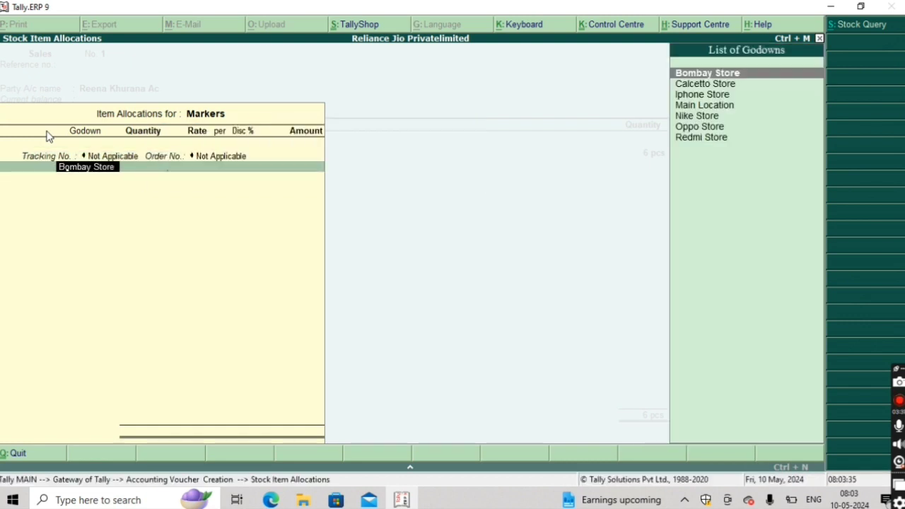
pyautogui.write('m')
pyautogui.press('Return')
pyautogui.write('12')
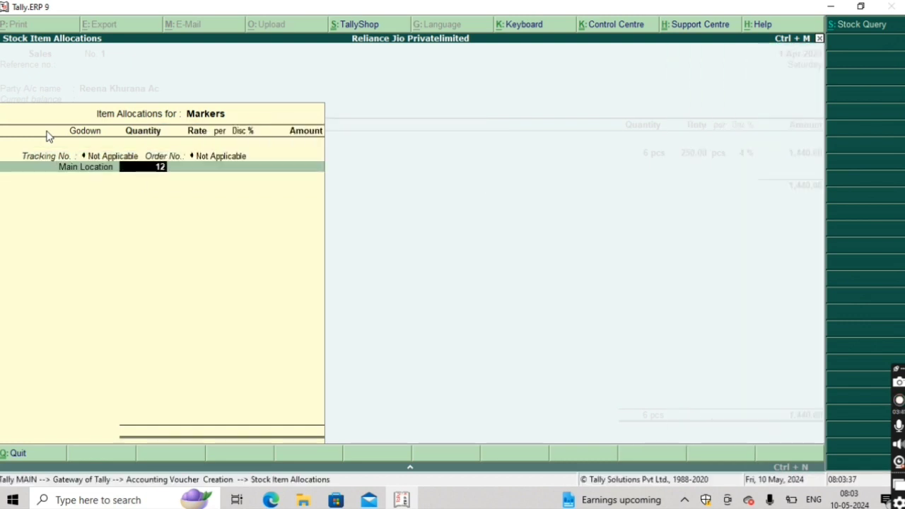
pyautogui.press('Return')
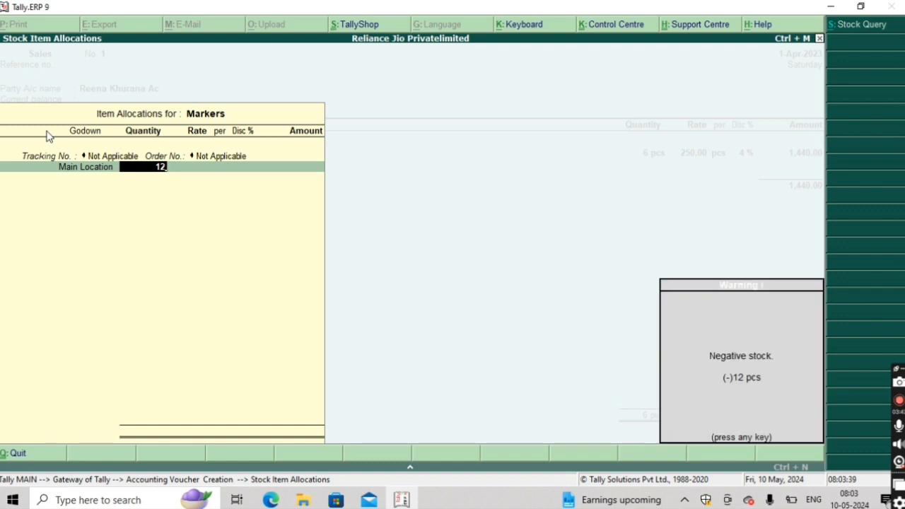
pyautogui.press('Return')
# - Set the Markers rate to 200 per pcs with a 5% discount and complete the item line
pyautogui.write('00')
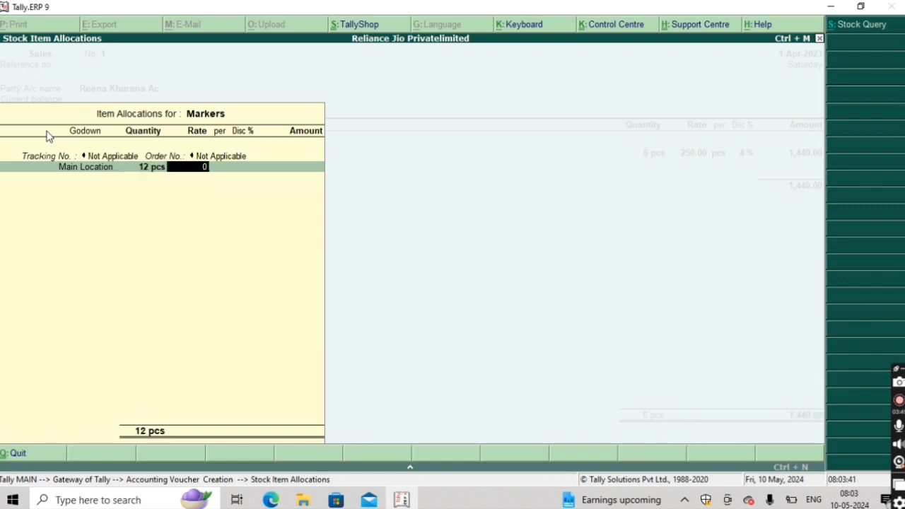
pyautogui.press('BackSpace')
pyautogui.press('BackSpace')
pyautogui.write('29')
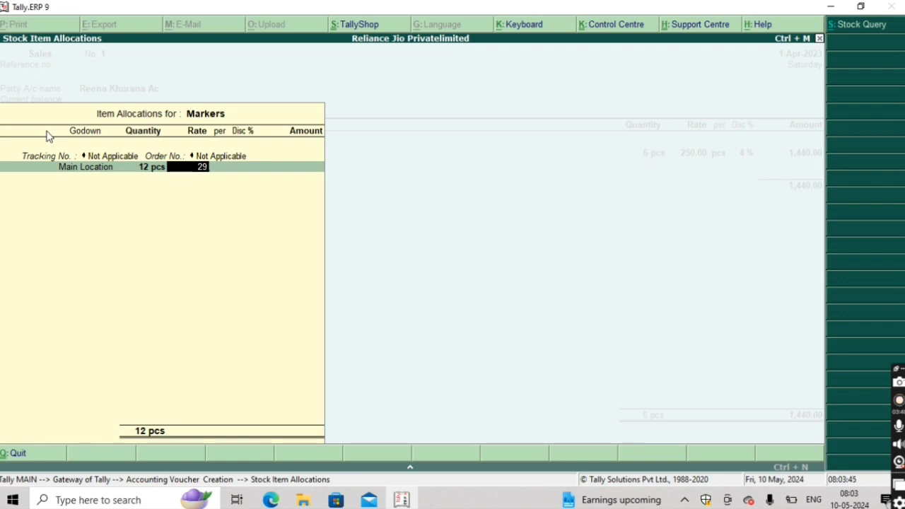
pyautogui.write('0')
pyautogui.press('BackSpace')
pyautogui.press('BackSpace')
pyautogui.write('00')
pyautogui.press('Return')
pyautogui.press('Return')
pyautogui.write('5')
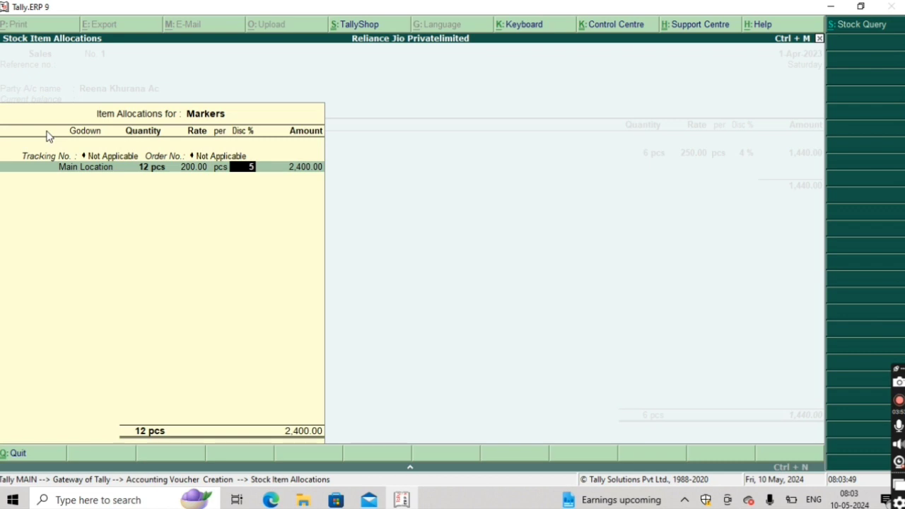
pyautogui.press('Return')
pyautogui.press('Return')
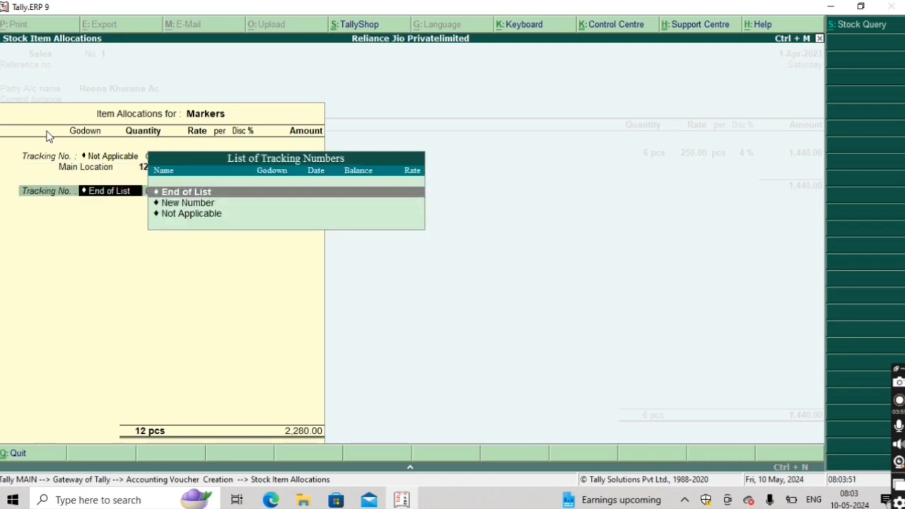
pyautogui.press('Return')
pyautogui.press('Return')
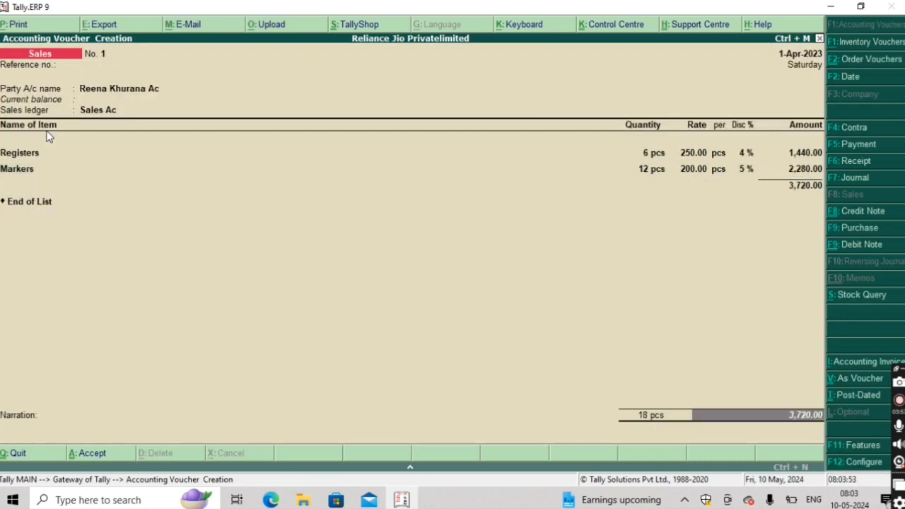
# - Leave the narration blank and save the sales voucher for Registers and Markers
pyautogui.press('Return')
pyautogui.press('Return')
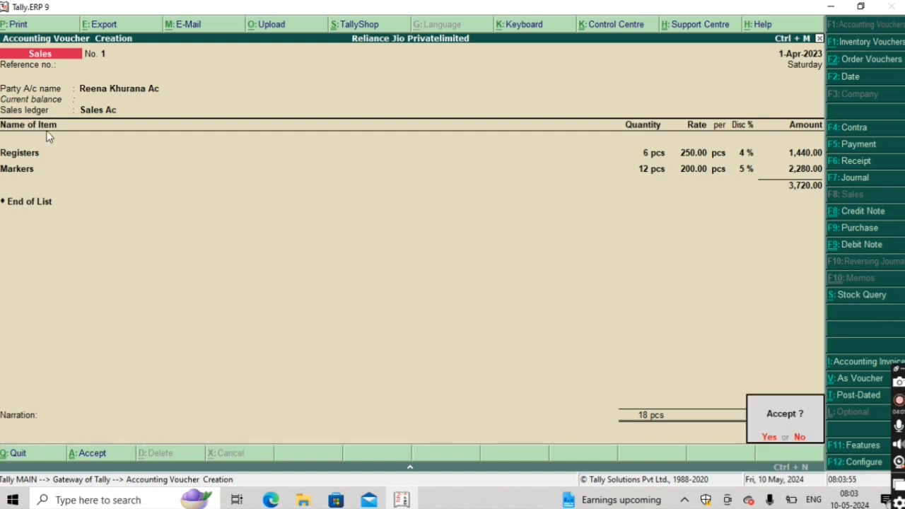
pyautogui.press('Return')
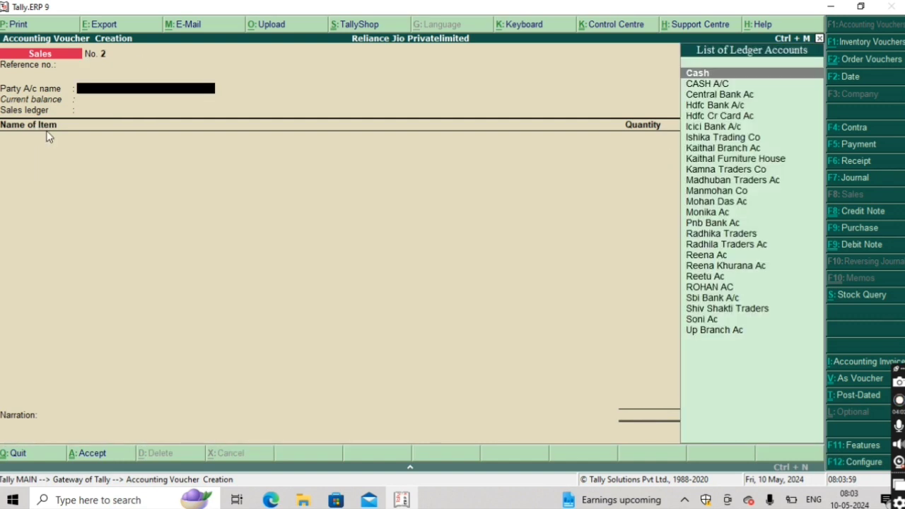
# - Create the party ledger Pardeep Cosmetics Co under Sundry Debtors and use it as the new sales voucher's party account
pyautogui.hotkey('alt', 'c')
pyautogui.write('P')
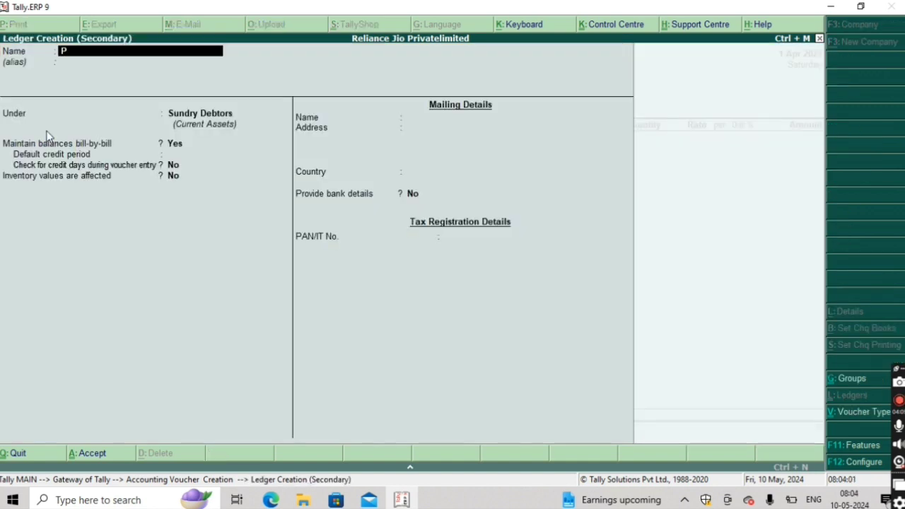
pyautogui.write('ardeep Cos')
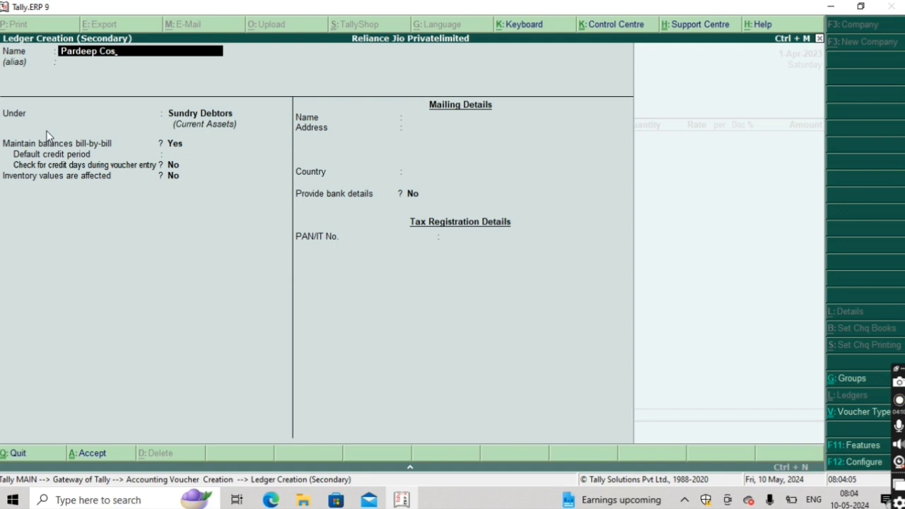
pyautogui.write('metics Co')
pyautogui.press('Return')
pyautogui.press('Return')
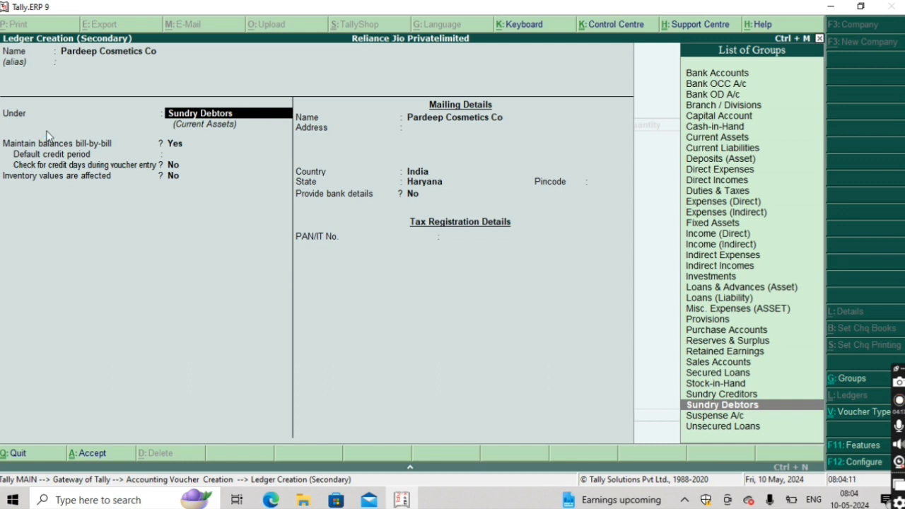
pyautogui.hotkey('ctrl', 'a')
pyautogui.press('Return')
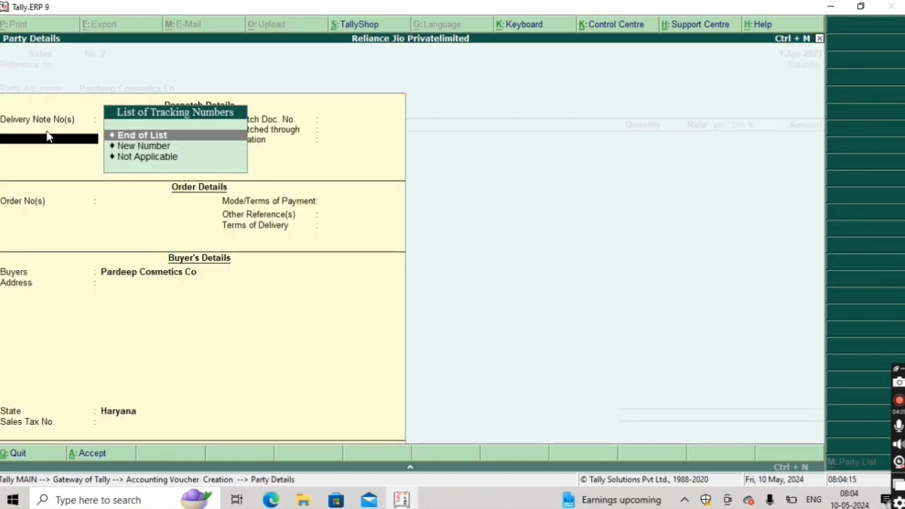
# - Accept the default party details for Pardeep Cosmetics Co and choose Sales Ac as the sales ledger
pyautogui.hotkey('ctrl', 'a')
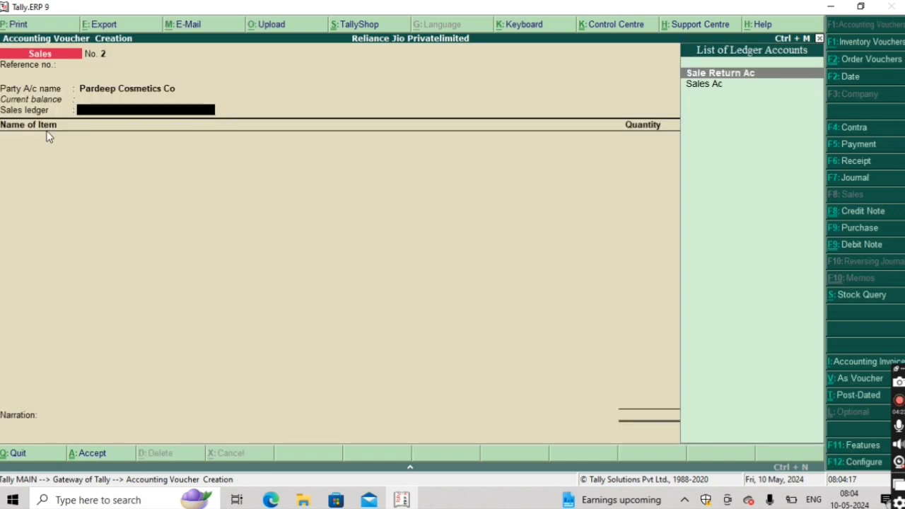
pyautogui.press('Down')
pyautogui.press('Return')
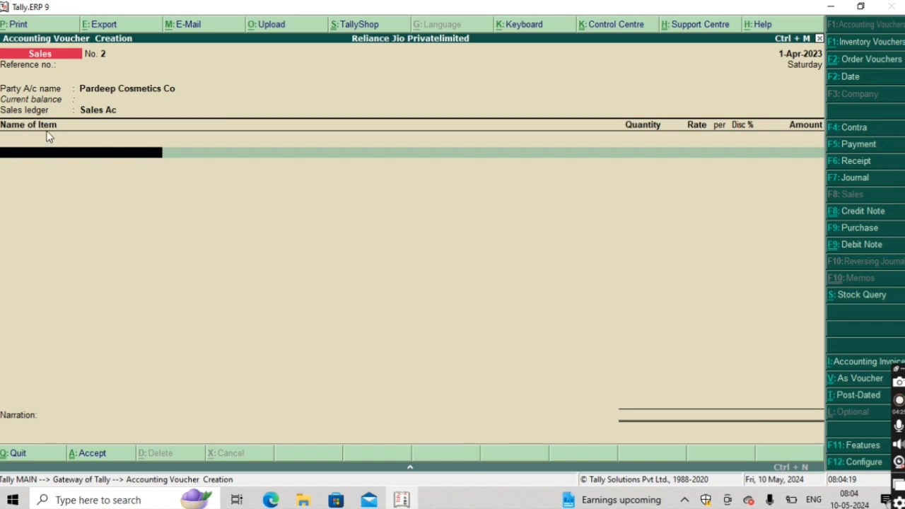
# - Create the stock item Color Kit under Primary with pcs as its unit, and use it as the first item line
pyautogui.hotkey('alt', 'c')
pyautogui.write('Color Kit')
pyautogui.press('Return')
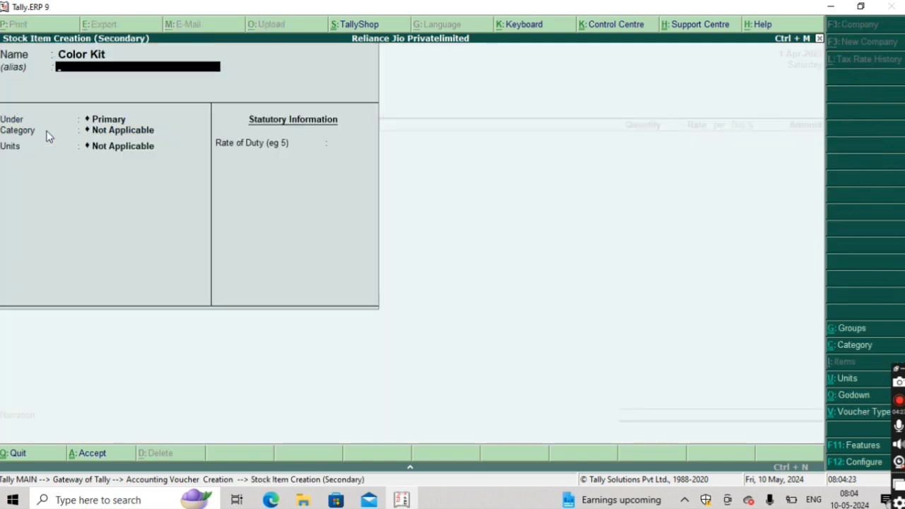
pyautogui.press('Return')
pyautogui.press('Return')
pyautogui.press('Return')
pyautogui.write('p')
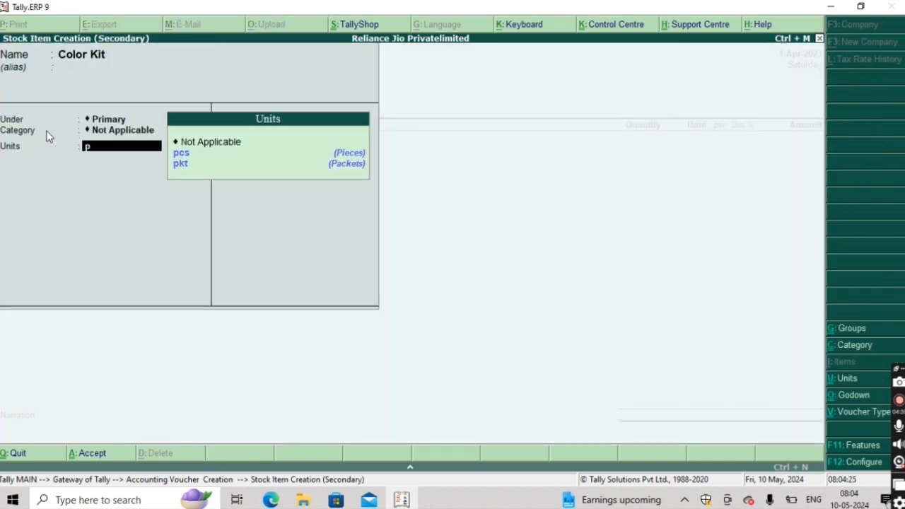
pyautogui.press('Return')
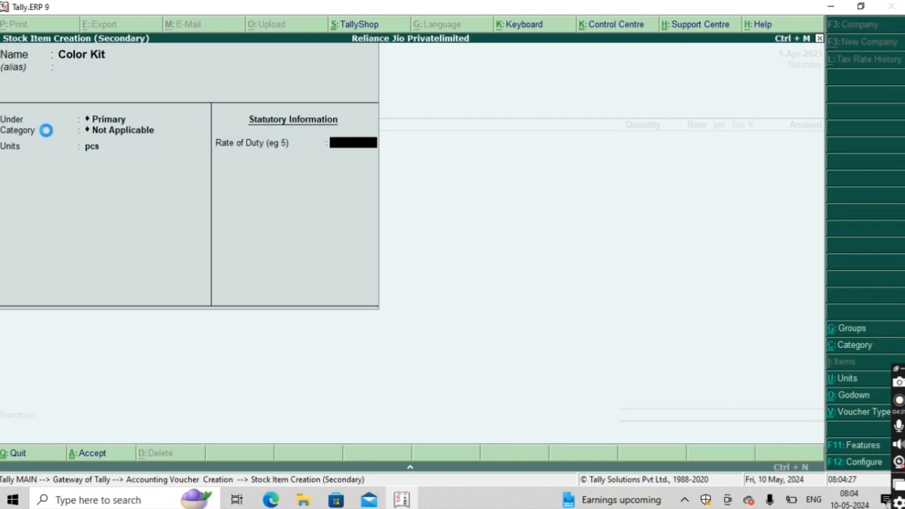
pyautogui.press('Return')
pyautogui.press('Return')
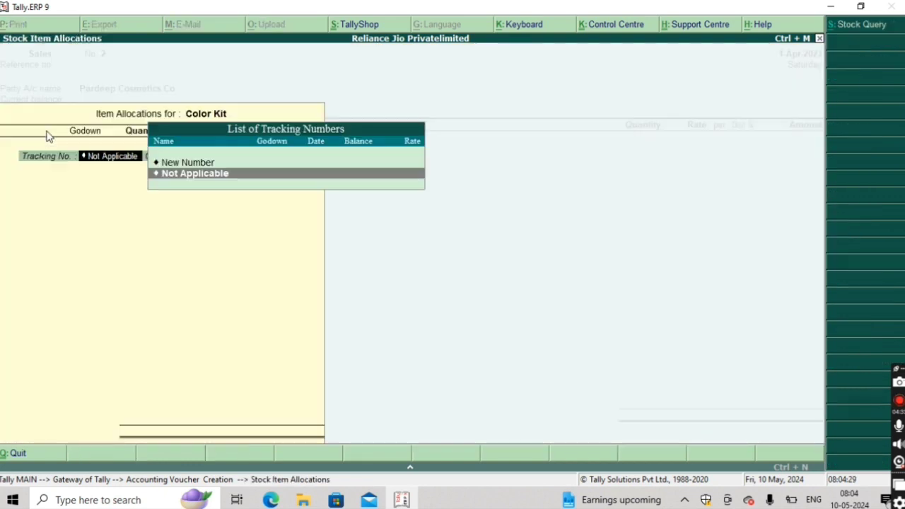
# - Allocate 80 pcs of Color Kit to Main Location, with tracking and order numbers set to Not Applicable
pyautogui.press('Return')
pyautogui.press('Return')
pyautogui.write('M')
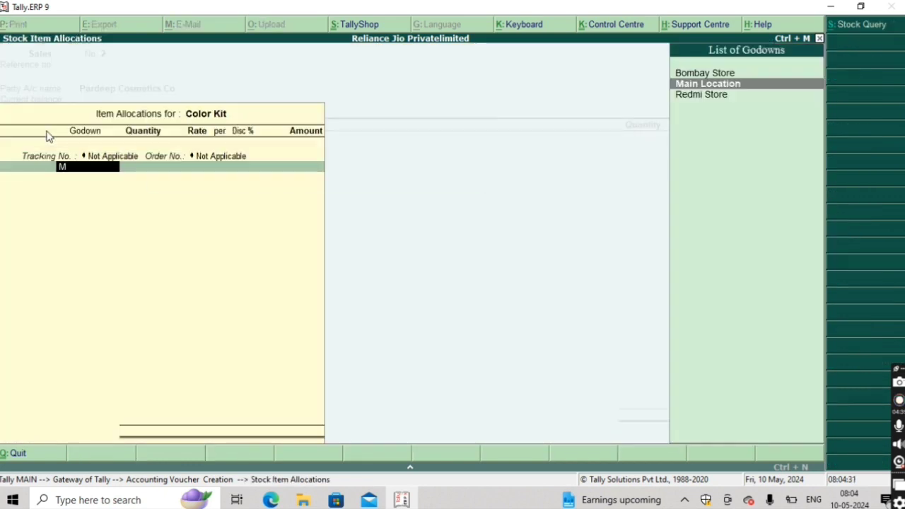
pyautogui.press('Return')
pyautogui.write('80')
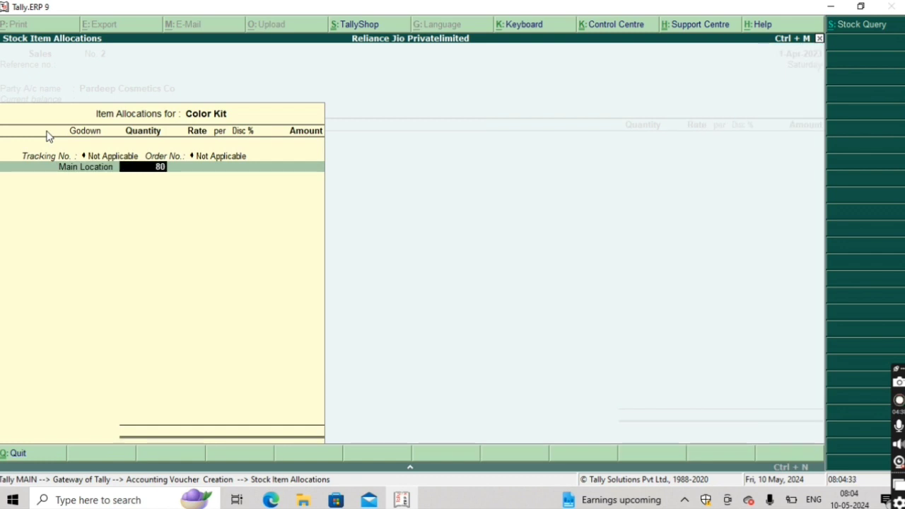
pyautogui.press('Return')
pyautogui.press('Return')
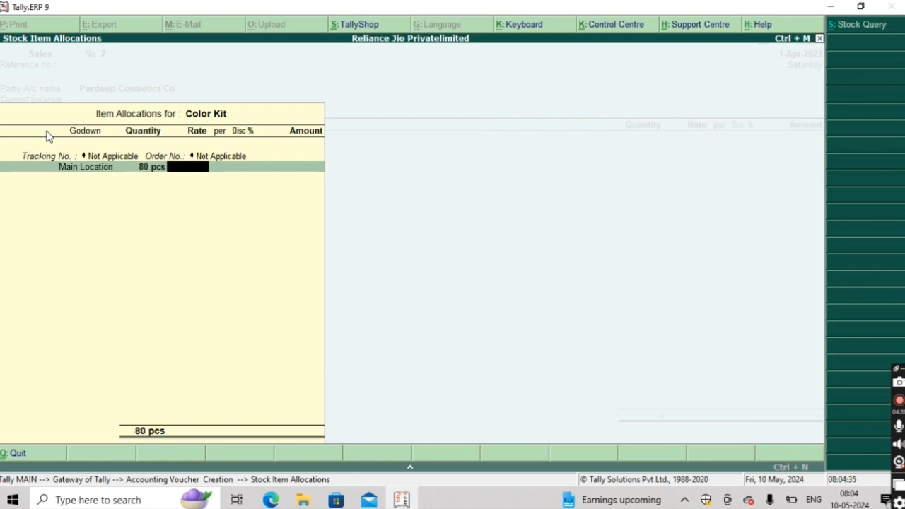
# - Set the Color Kit rate to 100 per pcs with a 40% discount and complete the item line
pyautogui.write('100')
pyautogui.press('Return')
pyautogui.press('Return')
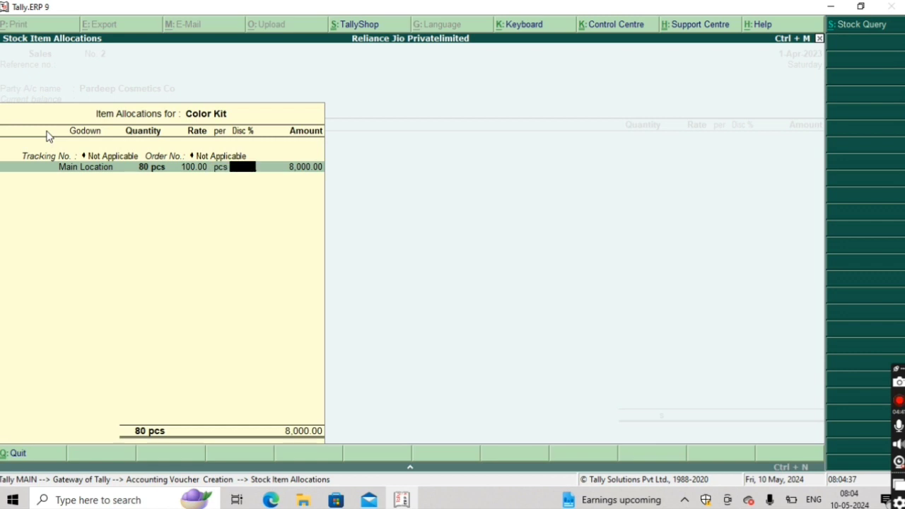
pyautogui.write('40')
pyautogui.press('Return')
pyautogui.press('Return')
pyautogui.press('Return')
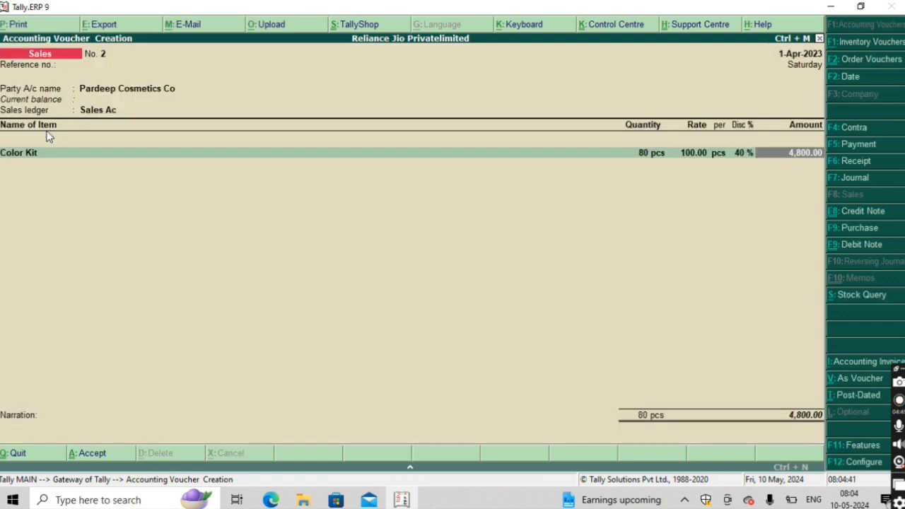
pyautogui.press('Return')
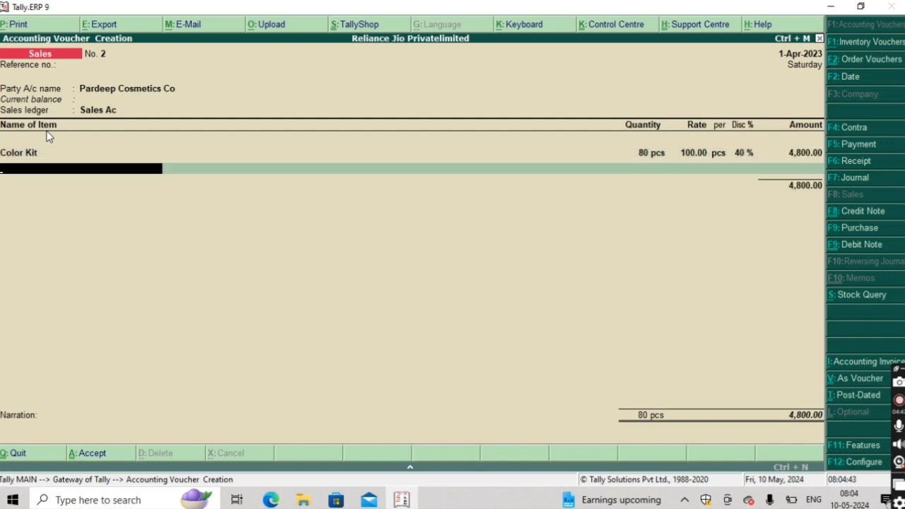
# - End the item list after Color Kit, leave the narration blank, and save the sales voucher
pyautogui.press('Return')
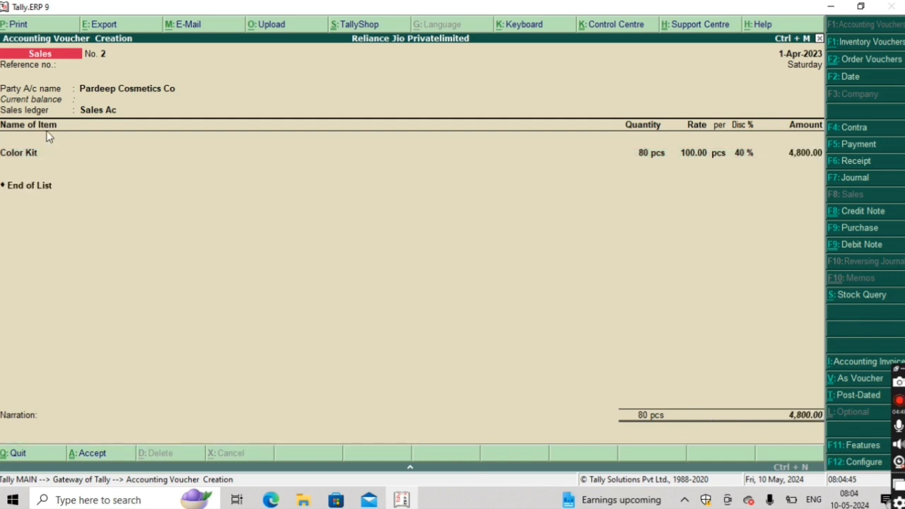
pyautogui.press('Return')
pyautogui.press('Return')
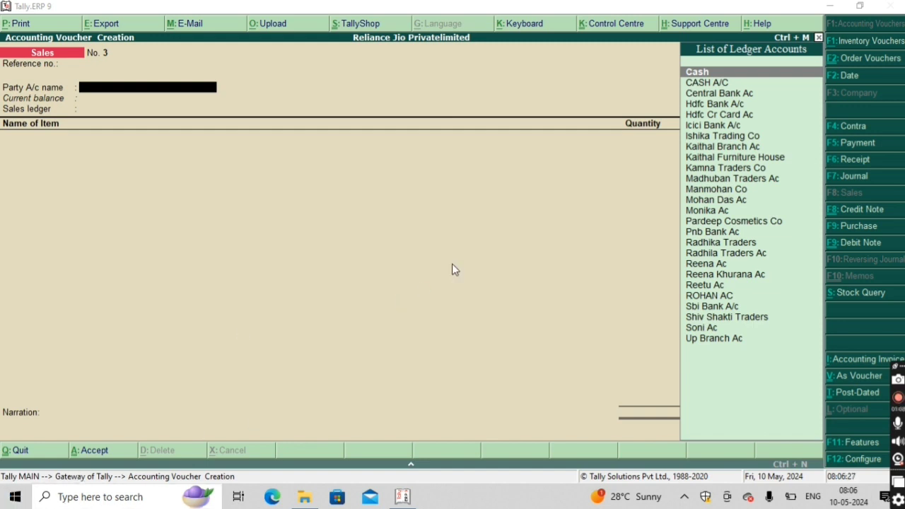
# - Choose Ishika Trading Co as the party account of the third sales voucher and accept its default party details
pyautogui.press('Down')
pyautogui.press('Down')
pyautogui.press('Down')
pyautogui.press('Down')
pyautogui.press('Down')
pyautogui.press('Down')
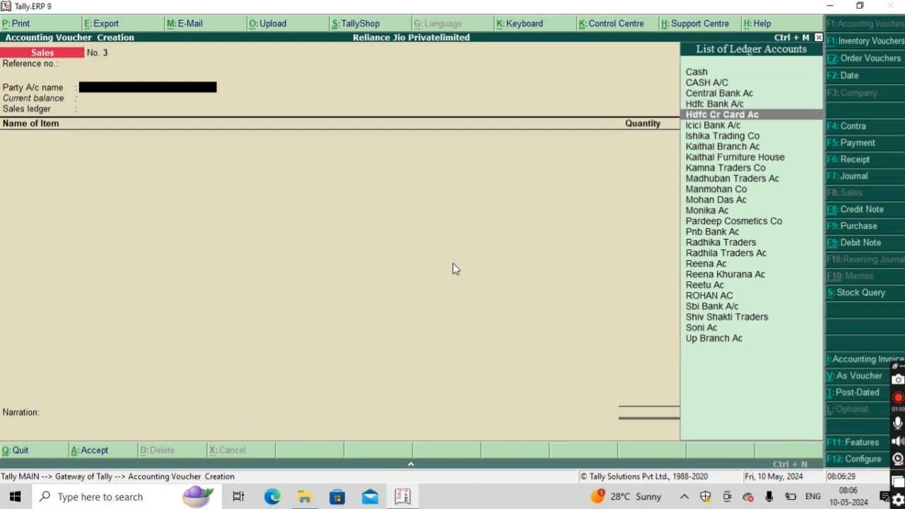
pyautogui.press('Return')
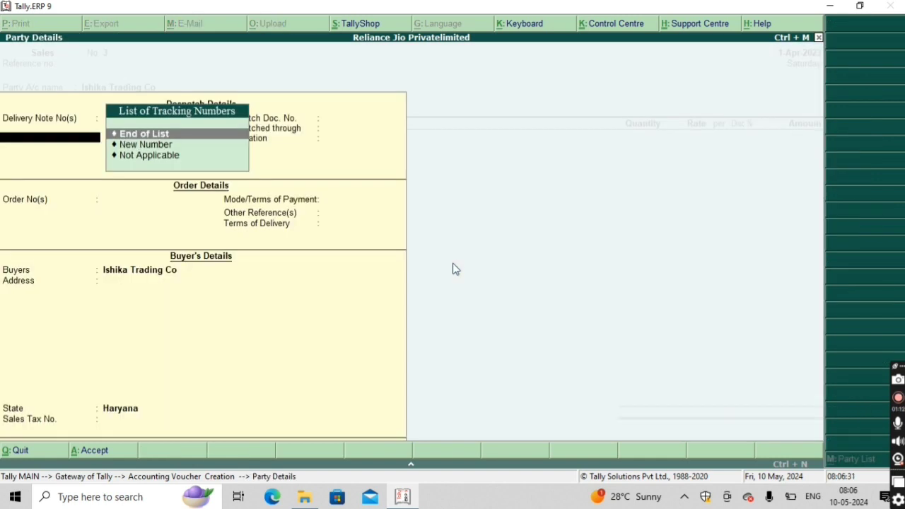
pyautogui.hotkey('ctrl', 'a')
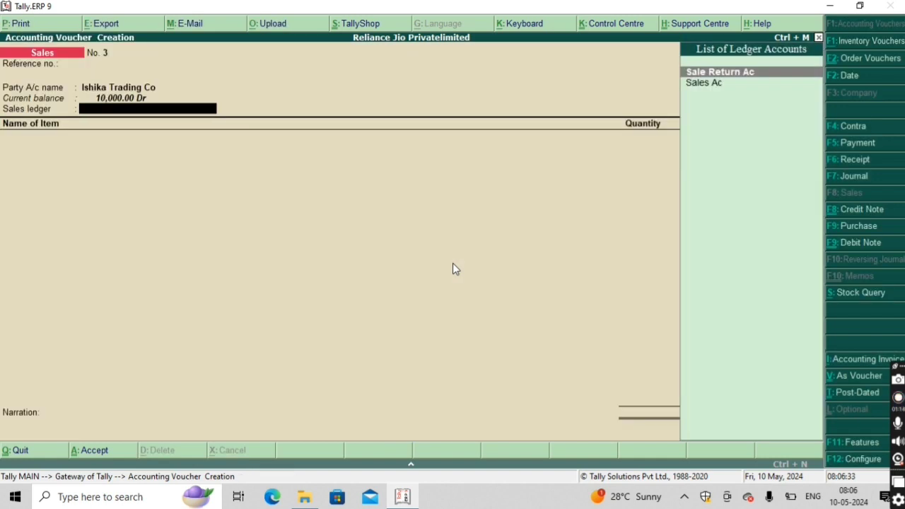
# - Set the third sales voucher's sales ledger to Sales Ac and choose Registers as its first item
pyautogui.press('Down')
pyautogui.press('Return')
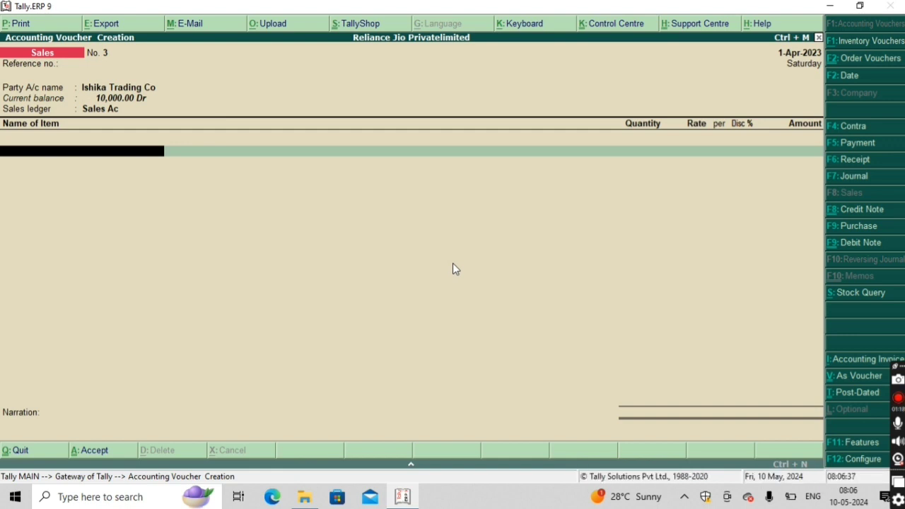
pyautogui.write('Re')
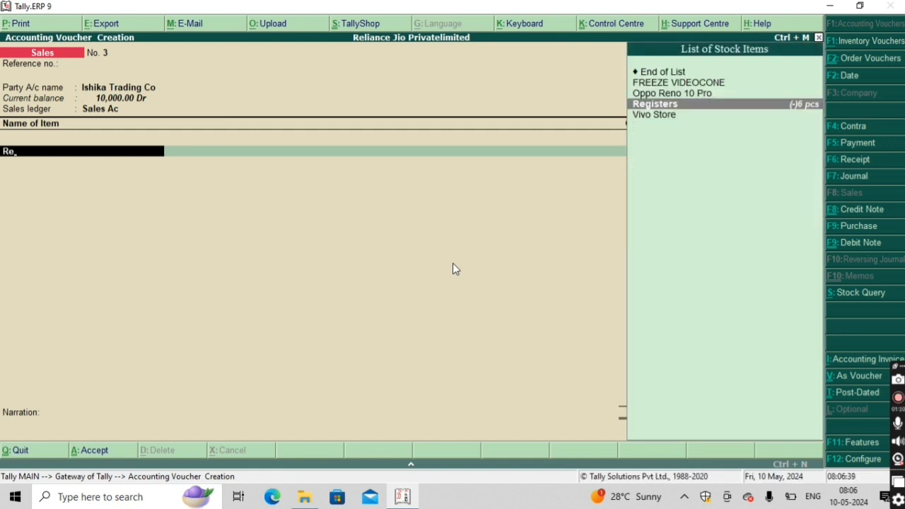
pyautogui.press('Return')
# - Allocate 4 pcs of Registers to Main Location, with tracking and order numbers set to Not Applicable
pyautogui.press('Return')
pyautogui.write('m')
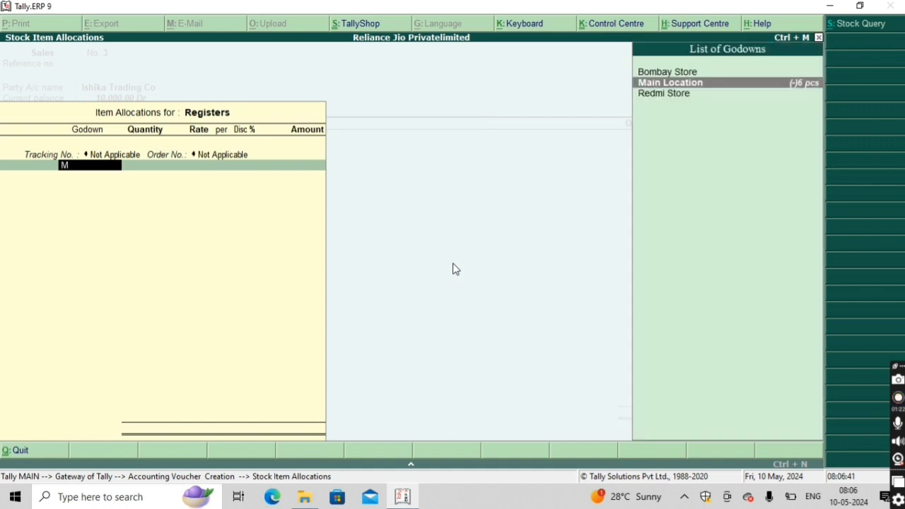
pyautogui.press('Return')
pyautogui.write('4')
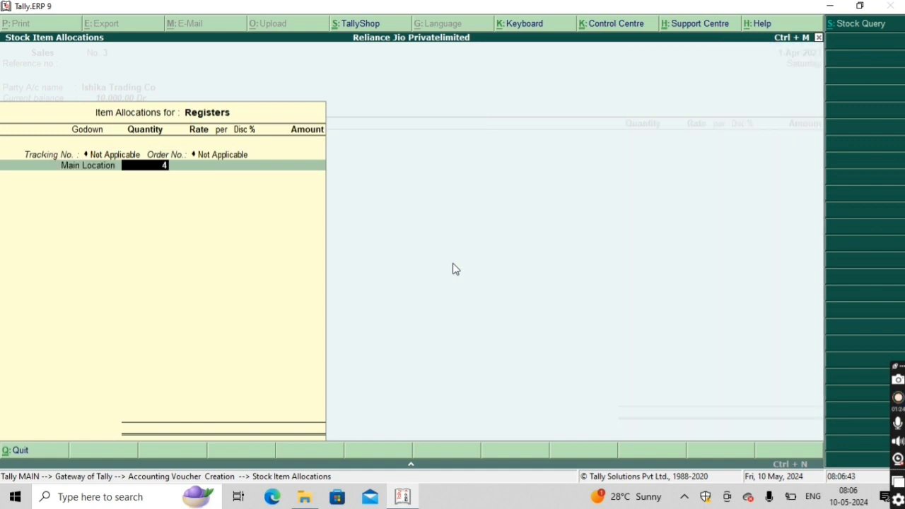
pyautogui.press('Return')
pyautogui.press('Return')
# - Accept the Registers rate of 250 per pcs, give a 5% discount, and complete the item line
pyautogui.press('Return')
pyautogui.press('Return')
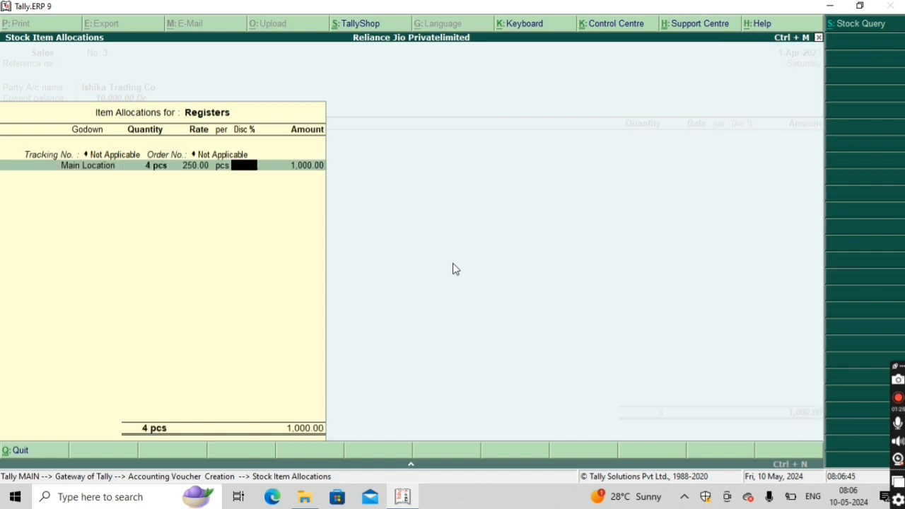
pyautogui.write('5')
pyautogui.press('Return')
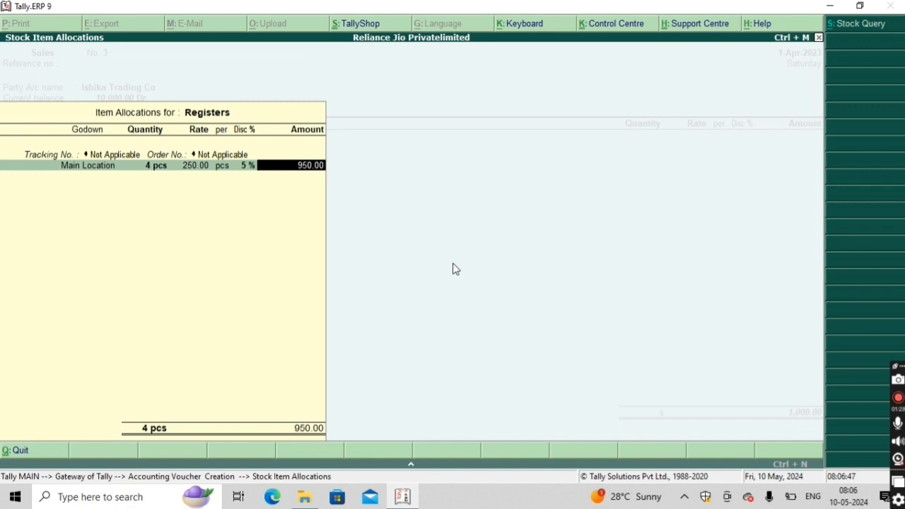
pyautogui.press('Return')
pyautogui.press('Return')
pyautogui.press('Return')
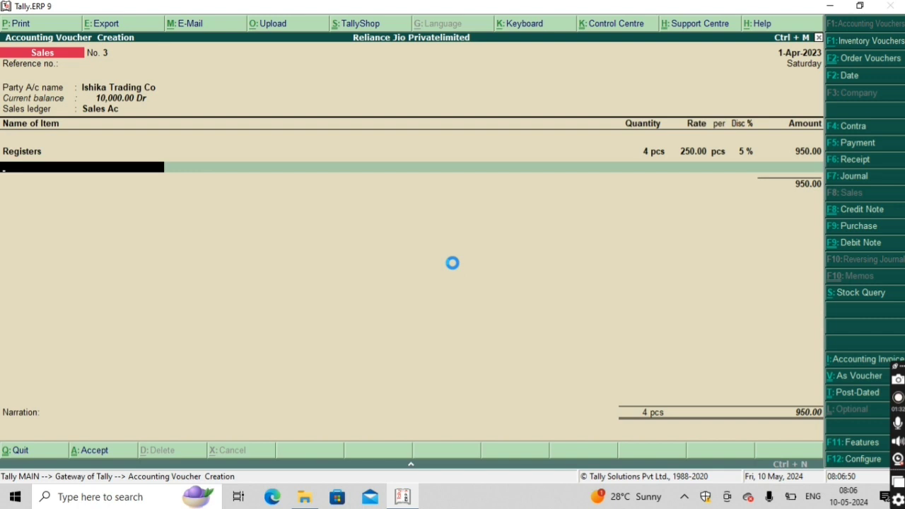
# - Create the stock item Charts A4 Packkets under Primary with unit pcs, leaving the alias, category and rate of duty at their defaults
pyautogui.hotkey('alt', 'c')
pyautogui.write('C')
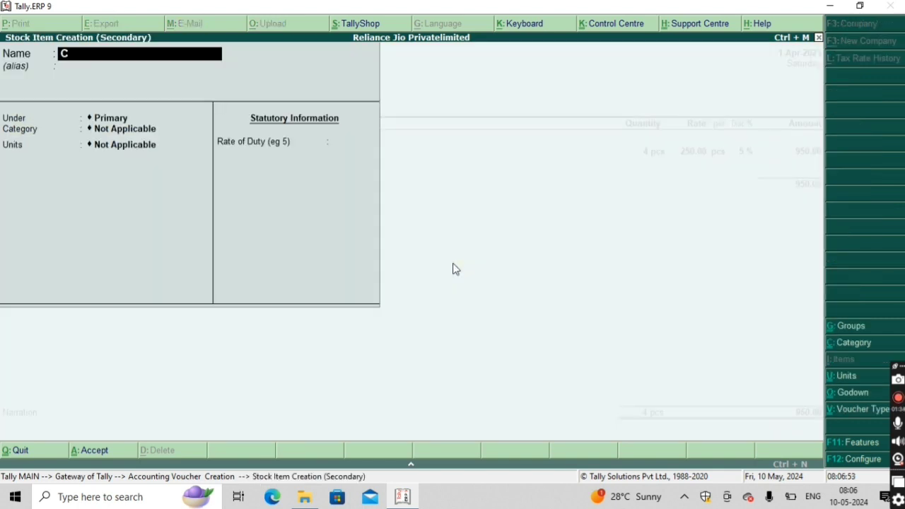
pyautogui.write('harts A4 Packkets')
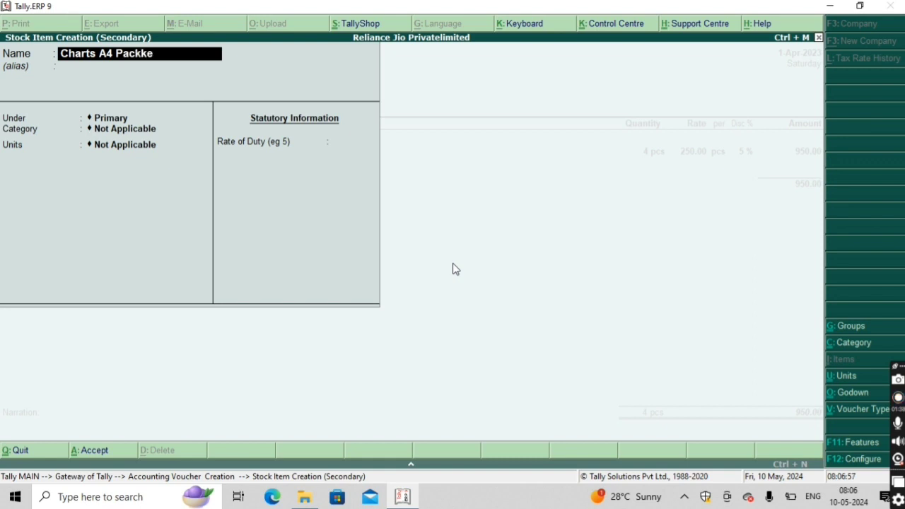
pyautogui.press('Return')
pyautogui.press('Return')
pyautogui.press('Return')
pyautogui.press('Return')
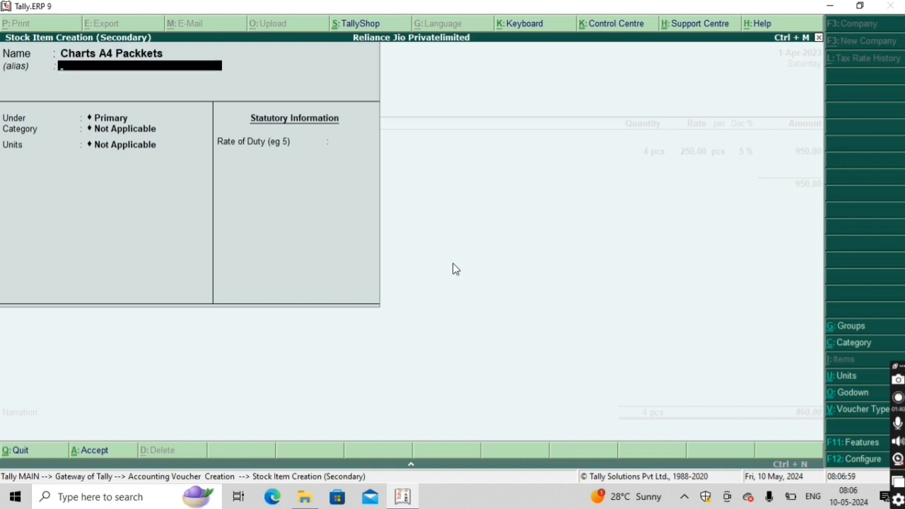
pyautogui.write('pcs')
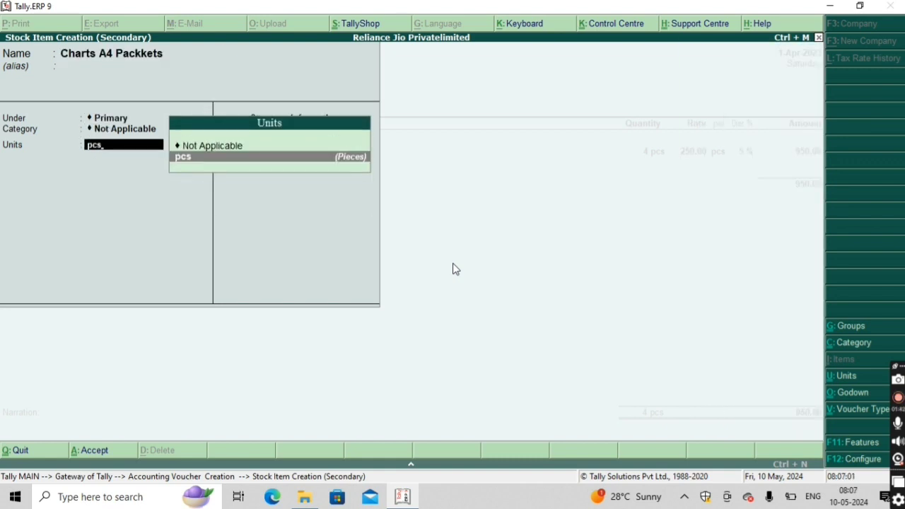
pyautogui.press('Return')
pyautogui.press('Return')
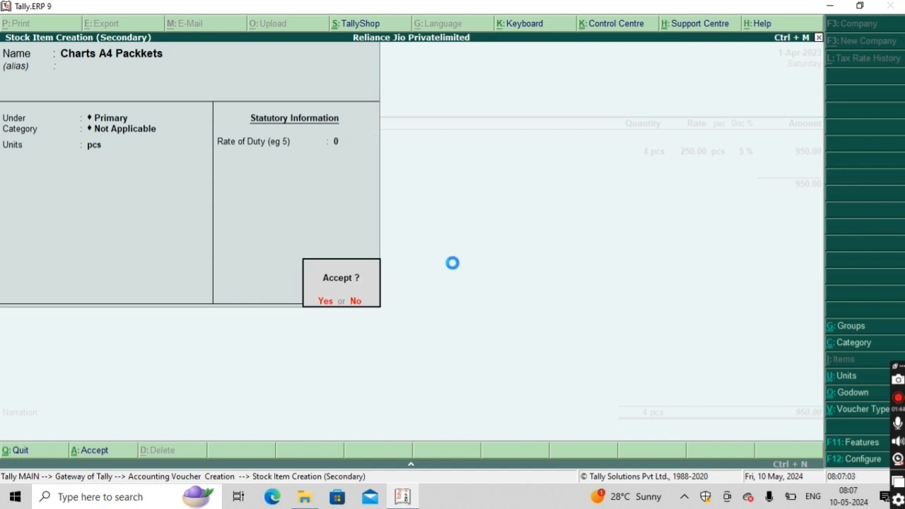
pyautogui.press('Return')
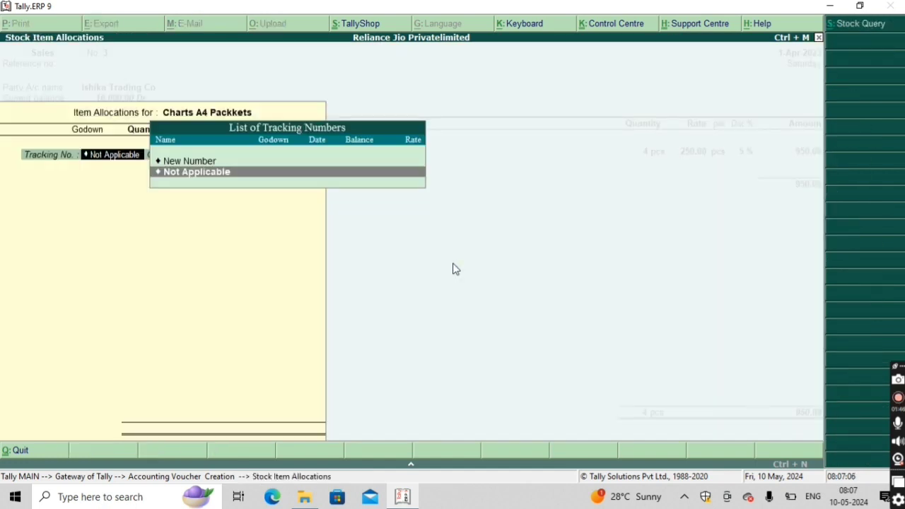
# - Allocate 50 pcs of Charts A4 Packkets to Main Location, with tracking and order numbers set to Not Applicable
pyautogui.press('Return')
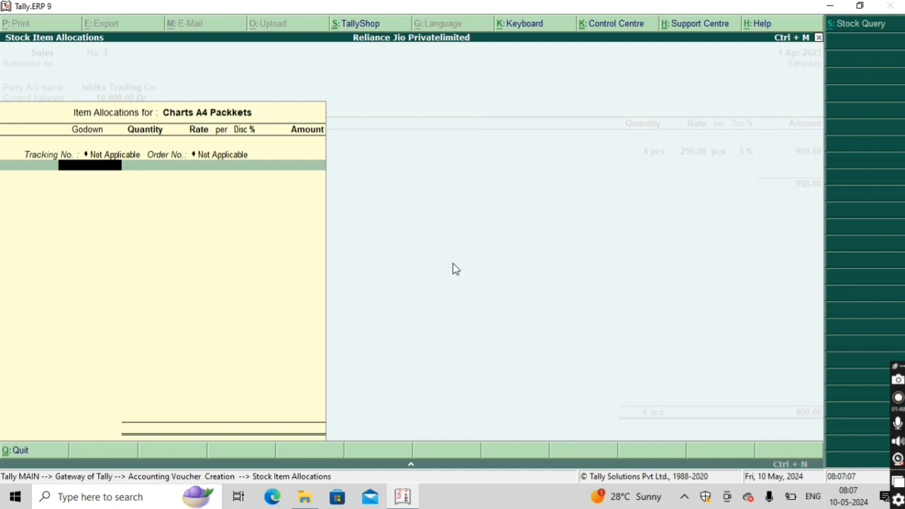
pyautogui.press('Return')
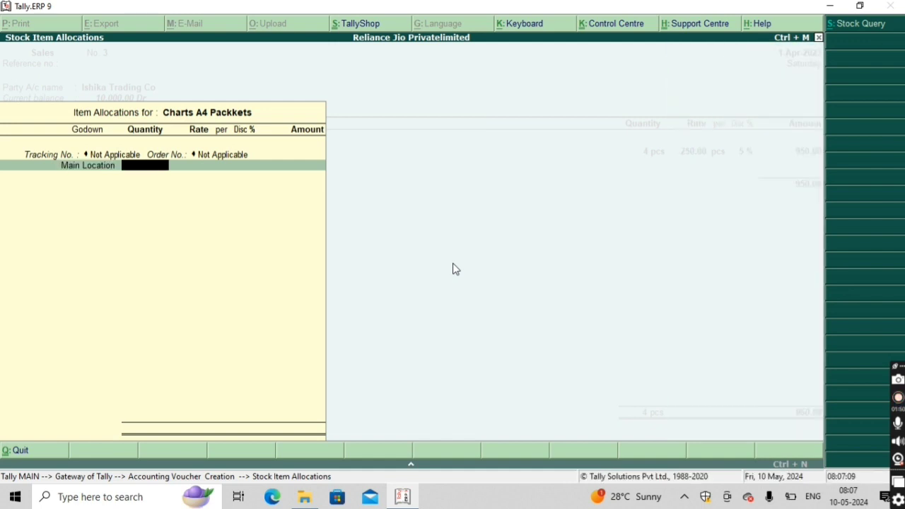
pyautogui.write('50')
pyautogui.press('Return')
pyautogui.press('Return')
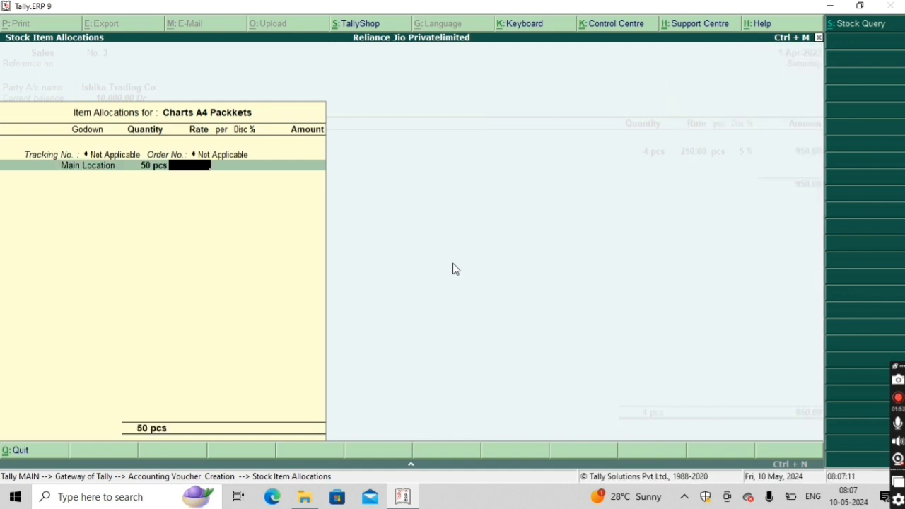
# - Set the Charts A4 Packkets rate to 200 per pcs with a 10% discount and complete the item line
pyautogui.write('200')
pyautogui.press('Return')
pyautogui.press('Return')
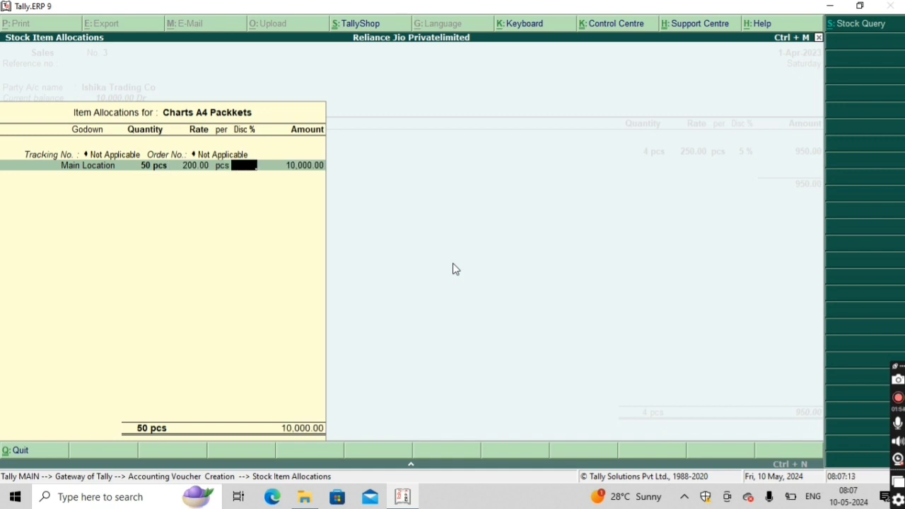
pyautogui.write('10')
pyautogui.press('Return')
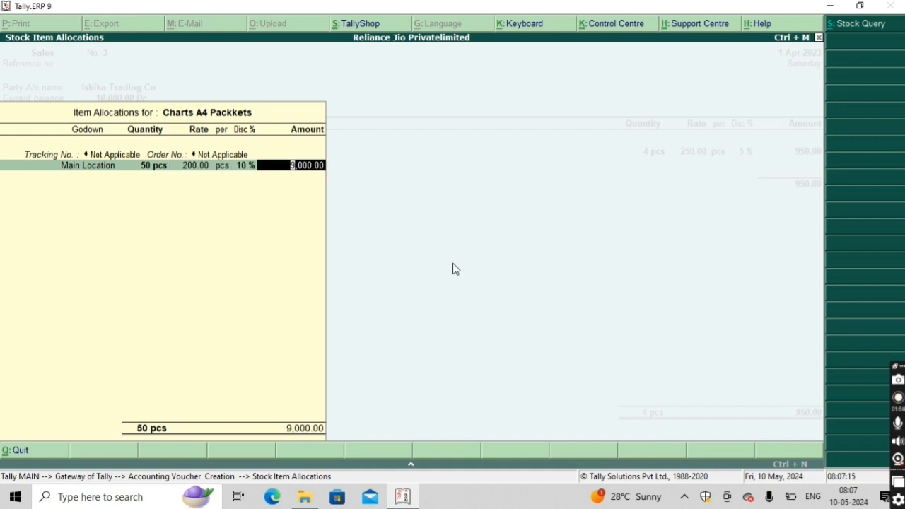
pyautogui.press('Return')
pyautogui.press('Return')
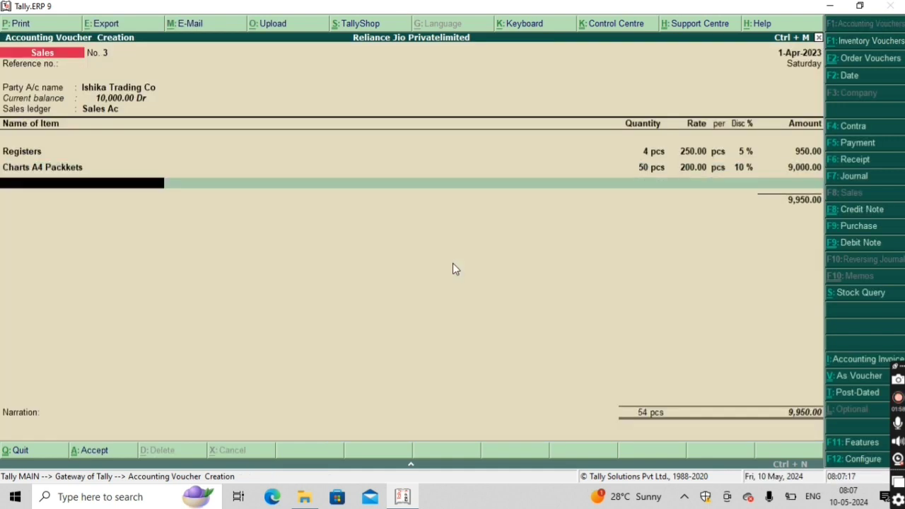
# - End the item list, save the sales voucher without narration, and leave voucher creation for the Gateway of Tally
pyautogui.press('Return')
pyautogui.press('Return')
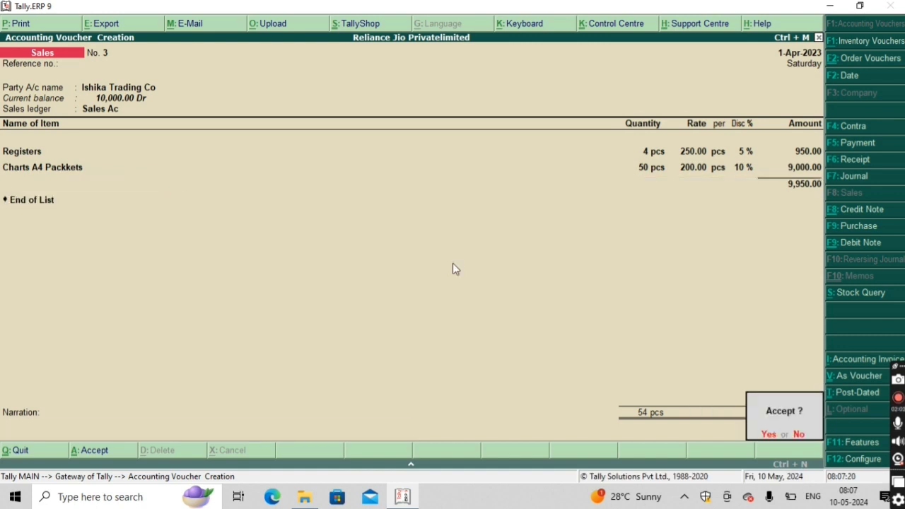
pyautogui.press('y')
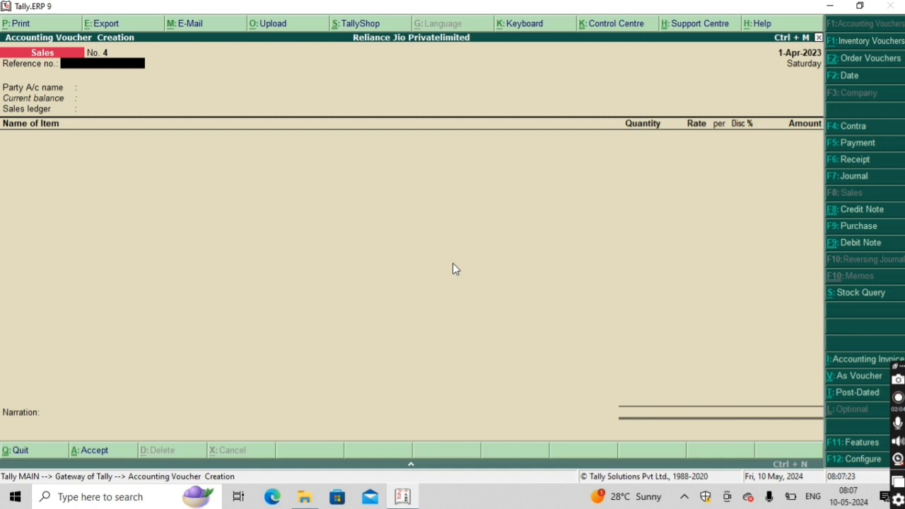
pyautogui.press('Escape')
pyautogui.press('y')
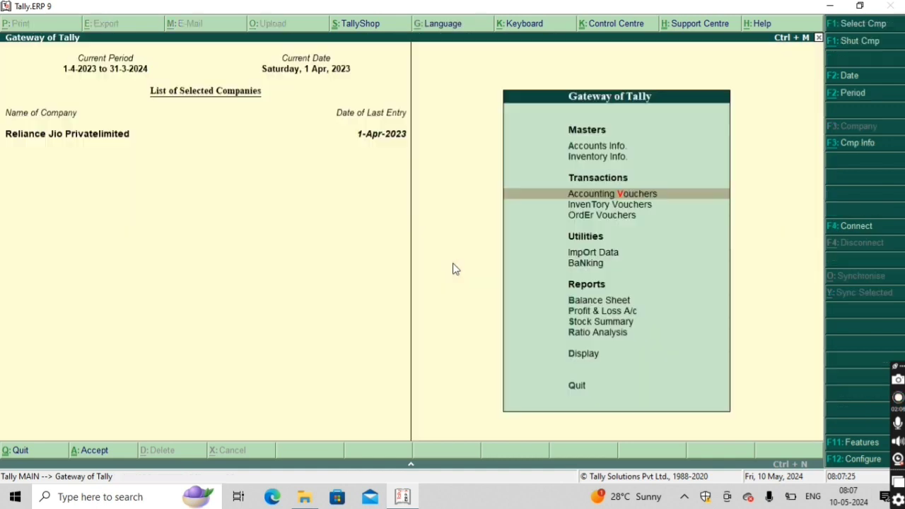
# - Go to the Account Books reports in the Display section of the Gateway of Tally
pyautogui.press('Down')
pyautogui.press('Down')
pyautogui.press('Down')
pyautogui.press('Down')
pyautogui.press('Down')
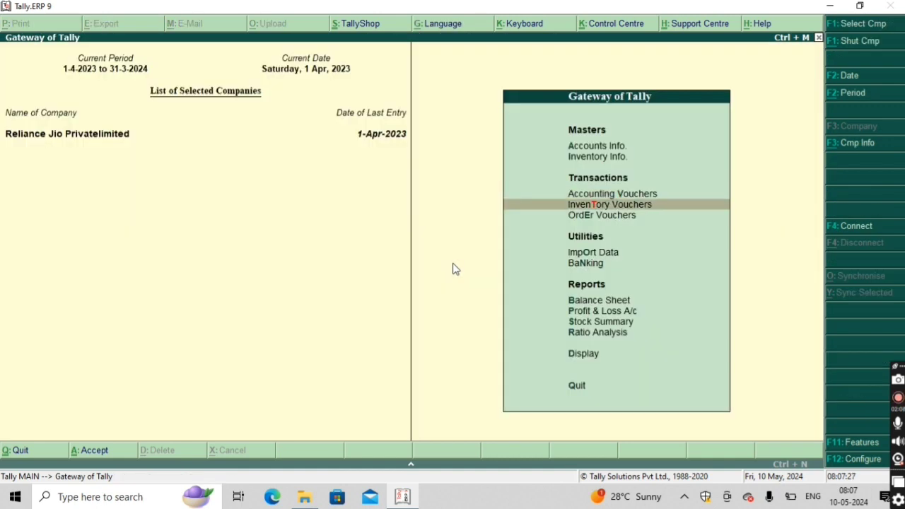
pyautogui.press('Down')
pyautogui.press('Down')
pyautogui.press('Down')
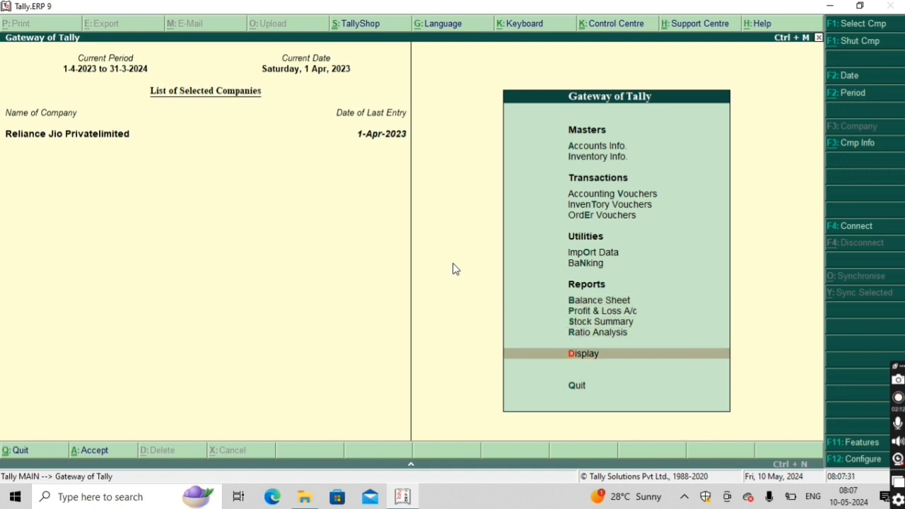
pyautogui.press('Return')
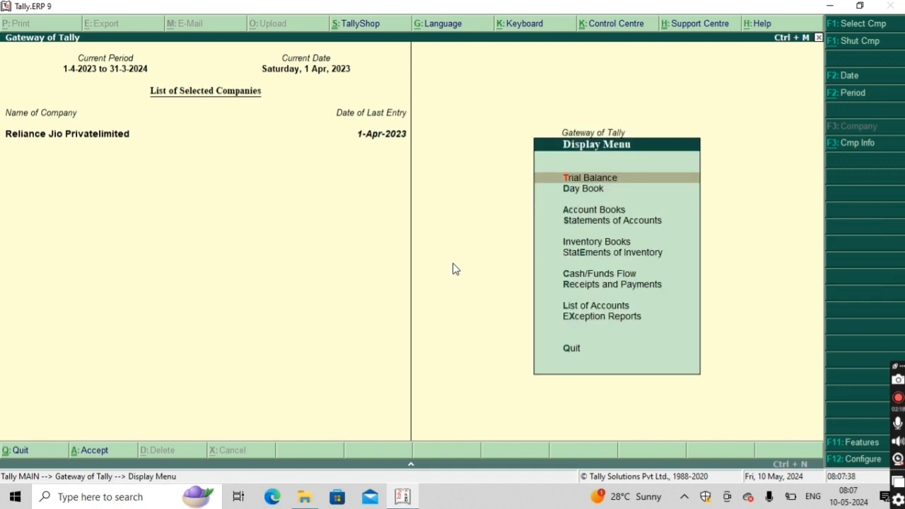
pyautogui.press('Down')
pyautogui.press('Down')
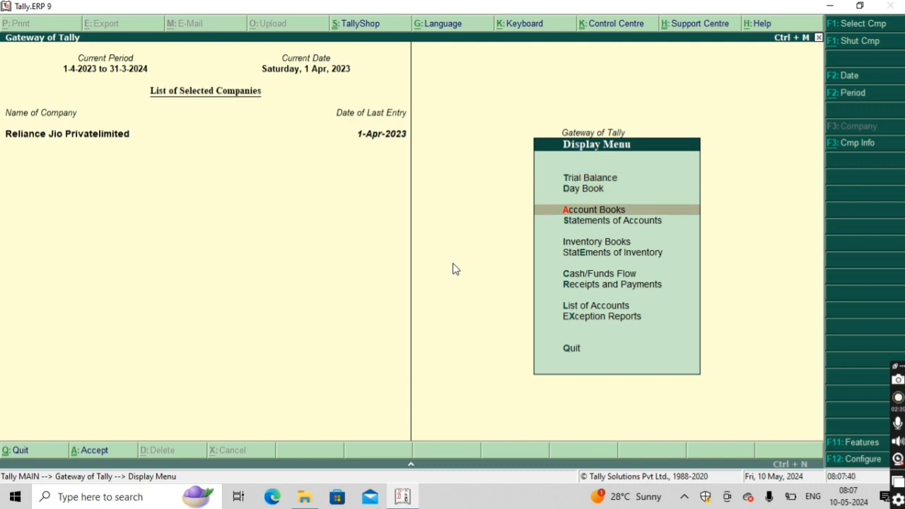
pyautogui.press('Return')
# - Open the Sales Register, drill down to the April sales vouchers, and view sales voucher No. 1
pyautogui.press('Down')
pyautogui.press('Down')
pyautogui.press('Down')
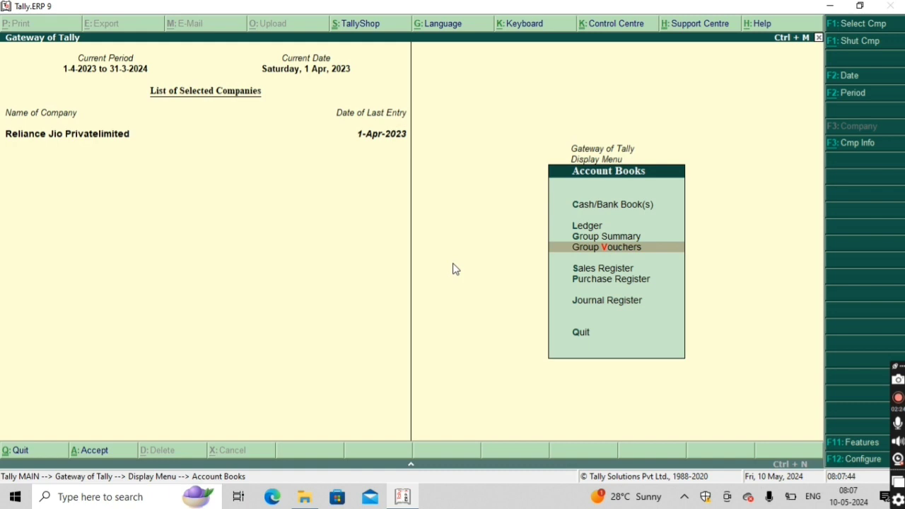
pyautogui.press('Down')
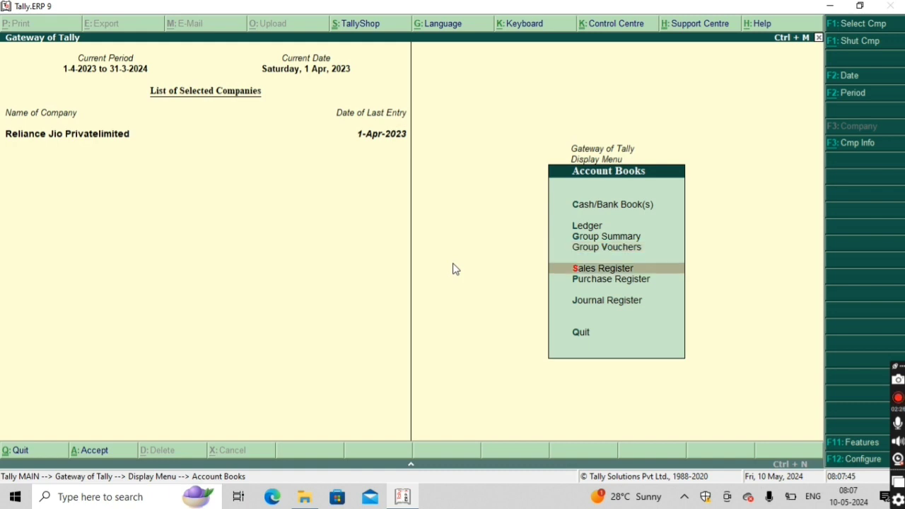
pyautogui.press('Return')
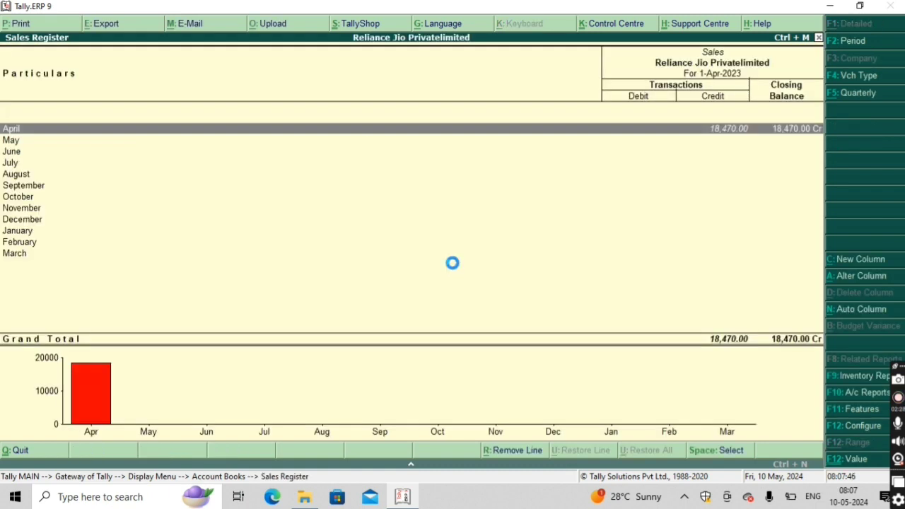
pyautogui.press('Return')
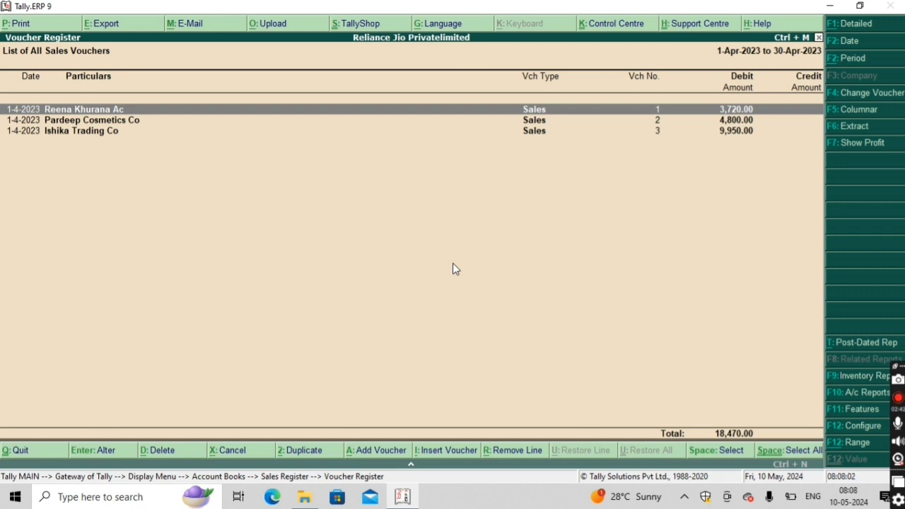
pyautogui.press('Return')
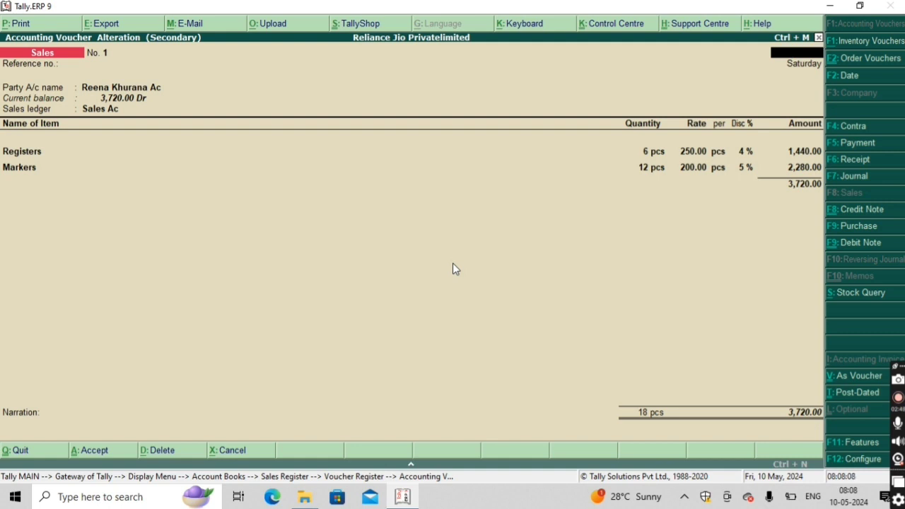
# - Close the voucher, the sales reports and Account Books, going back to the Display options
pyautogui.press('Escape')
pyautogui.press('Escape')
pyautogui.press('Escape')
pyautogui.press('Escape')
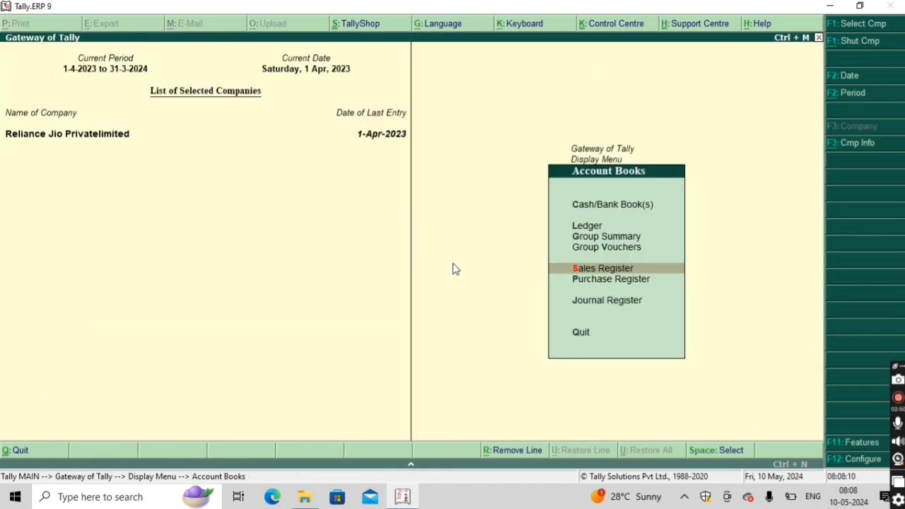
pyautogui.press('Escape')
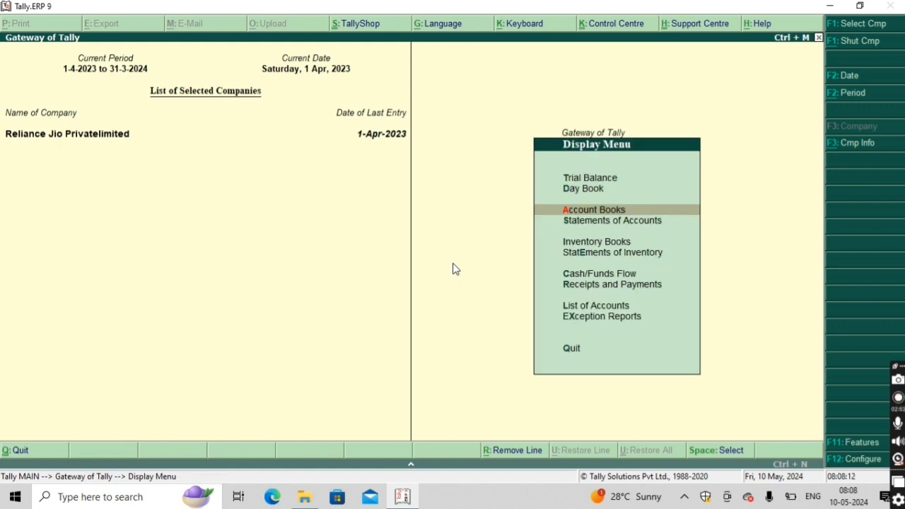